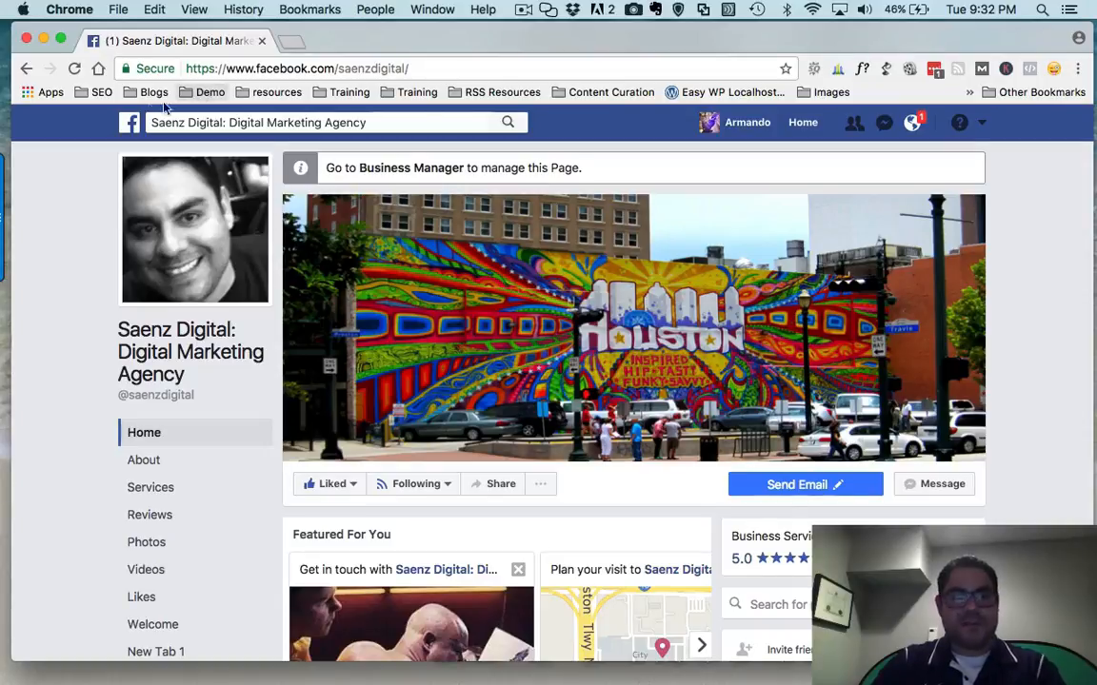
Step: Open Ads Manager from the Facebook home page and start creating a new campaign
click(129, 124)
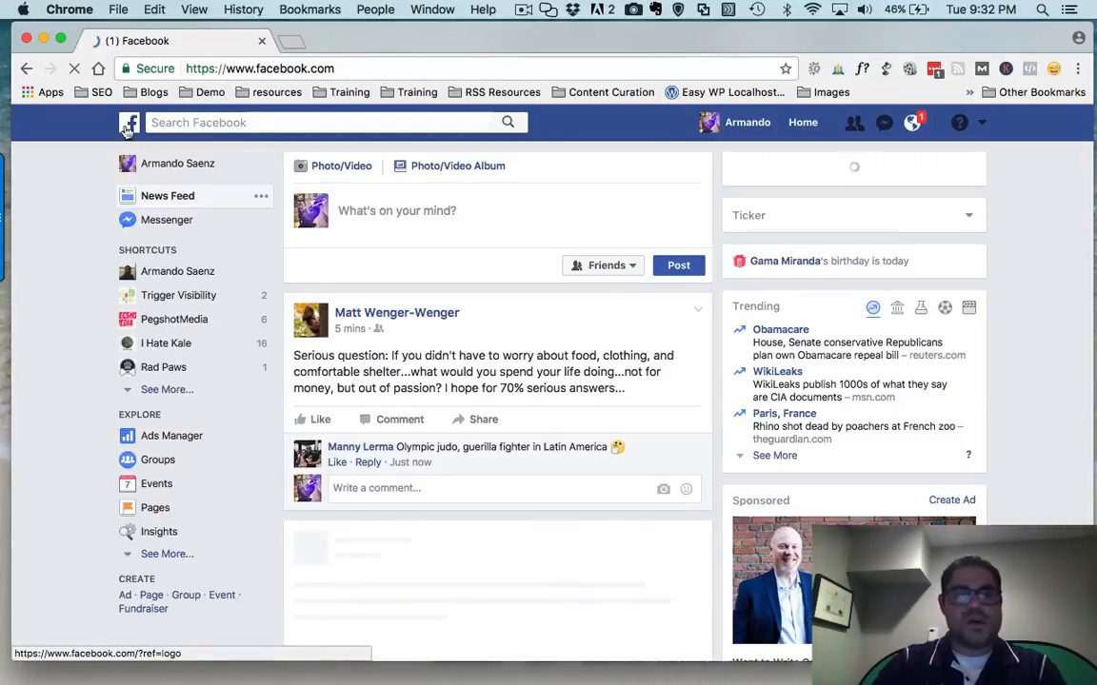
click(168, 437)
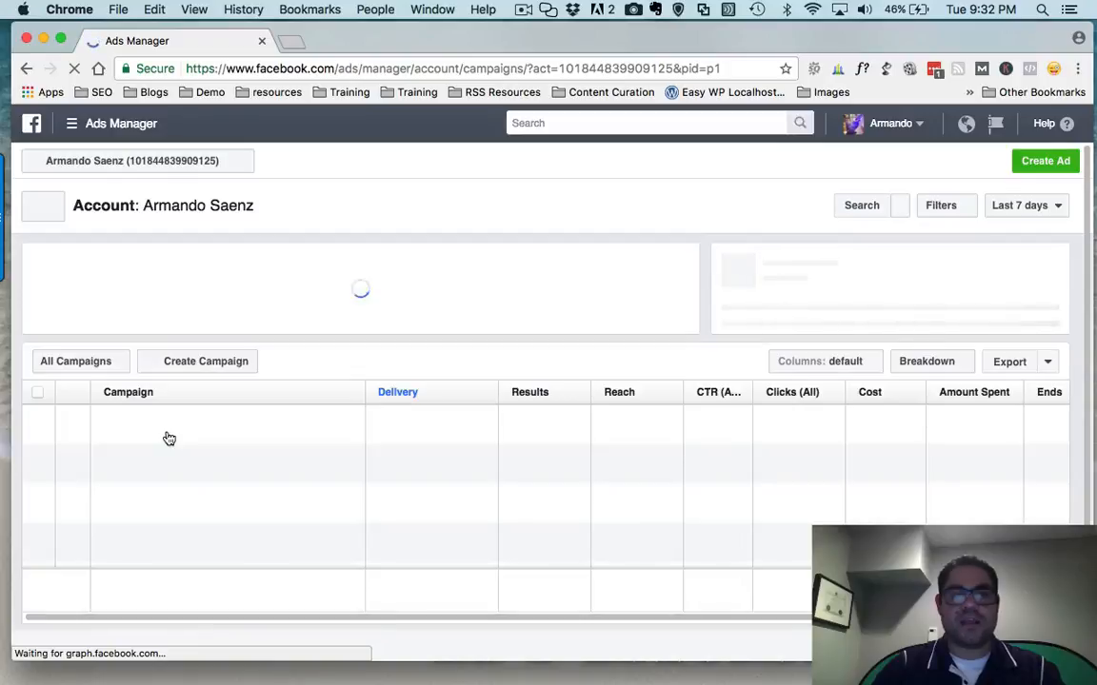
click(157, 362)
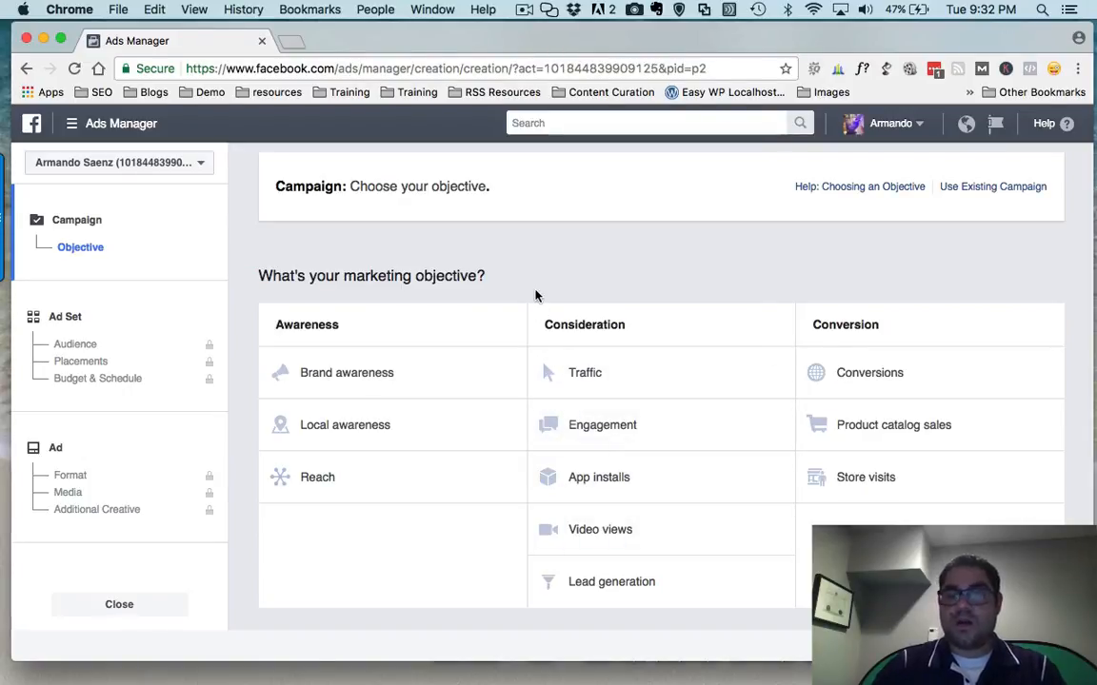
Step: Choose the Traffic objective, name the campaign "HOuston Rodeo Demo" and continue to the ad set
click(587, 379)
double_click(667, 446)
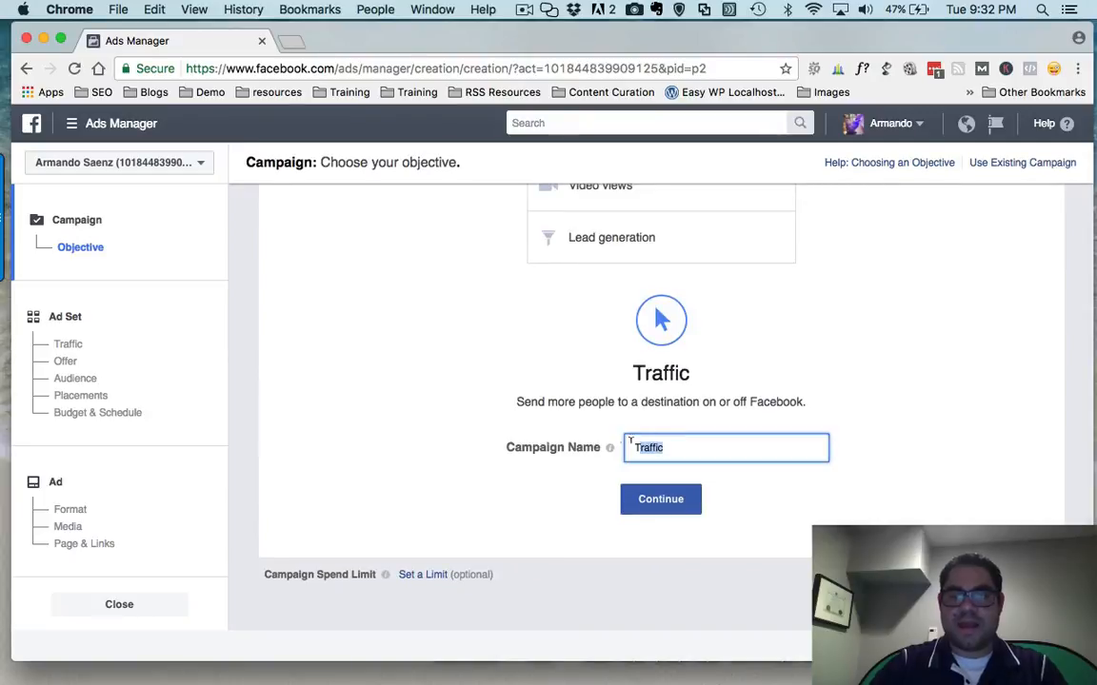
text(HOuston )
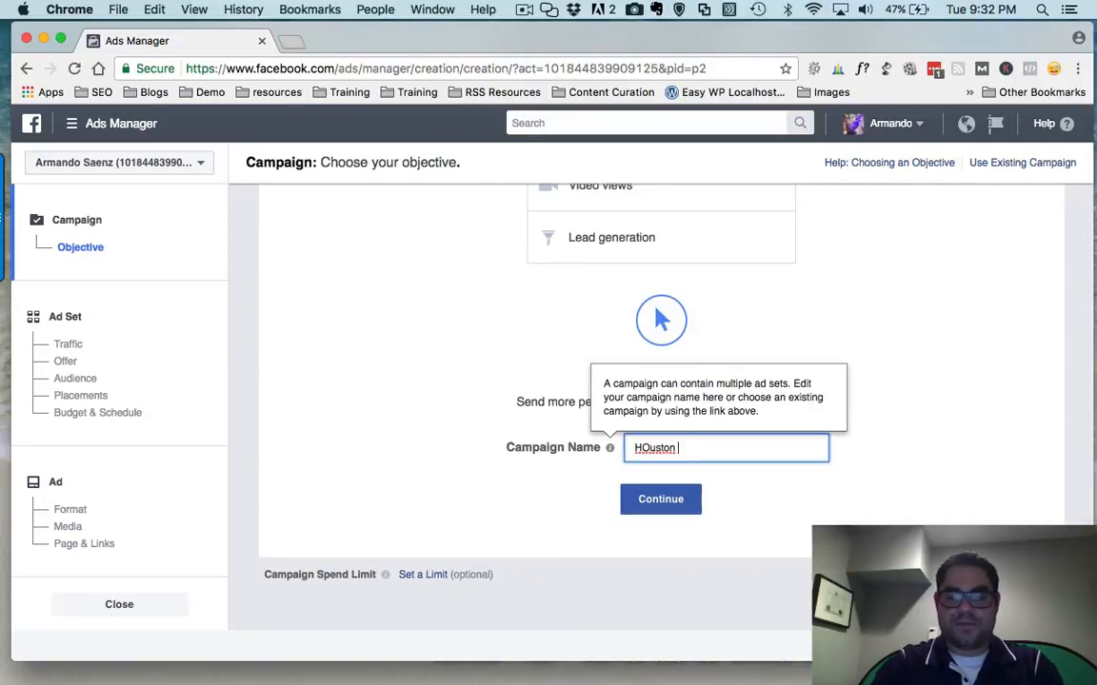
text(Rodeo Demo)
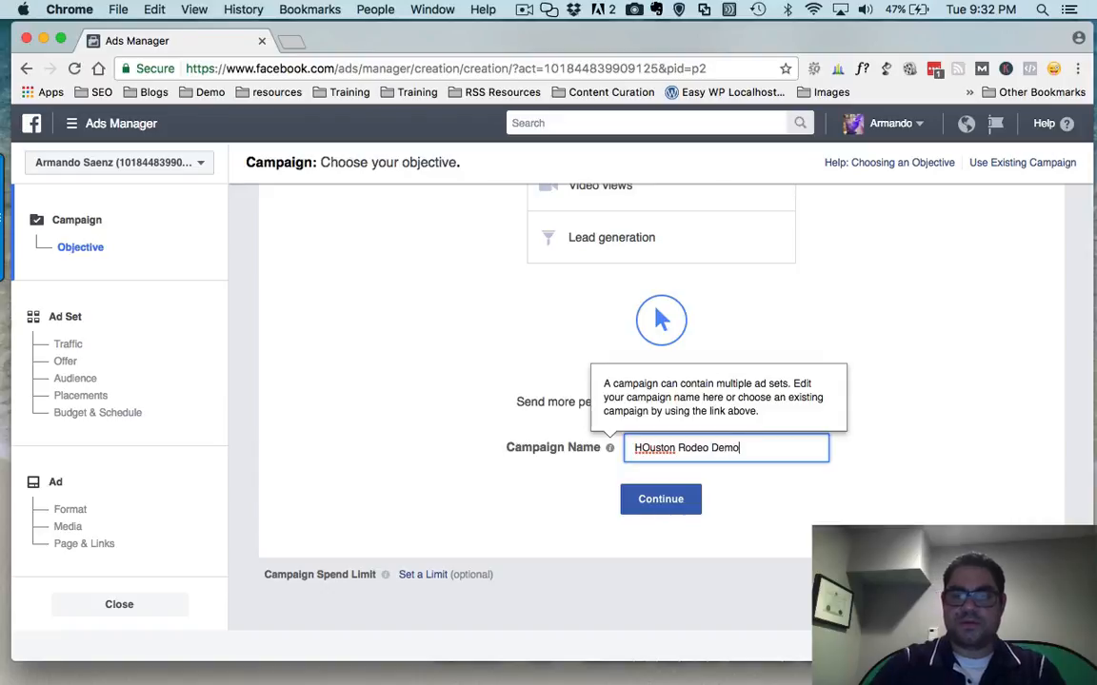
click(661, 505)
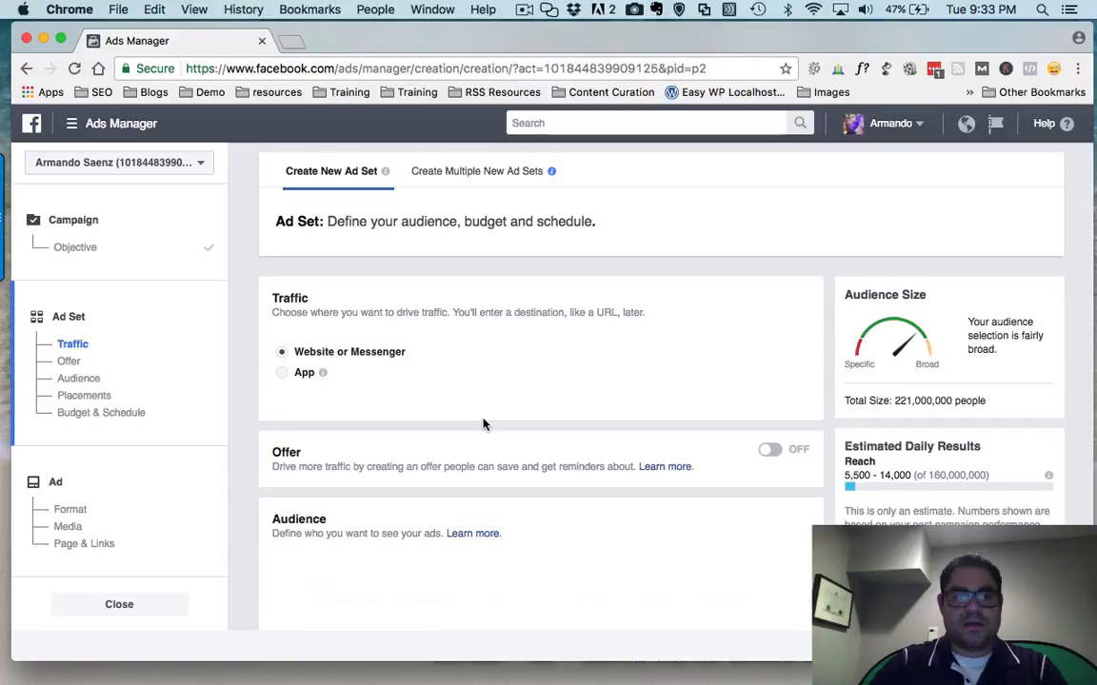
Step: Search Google for "nrg stadium" in a new browser tab and copy the stadium's address
scroll(483, 424, down, 5)
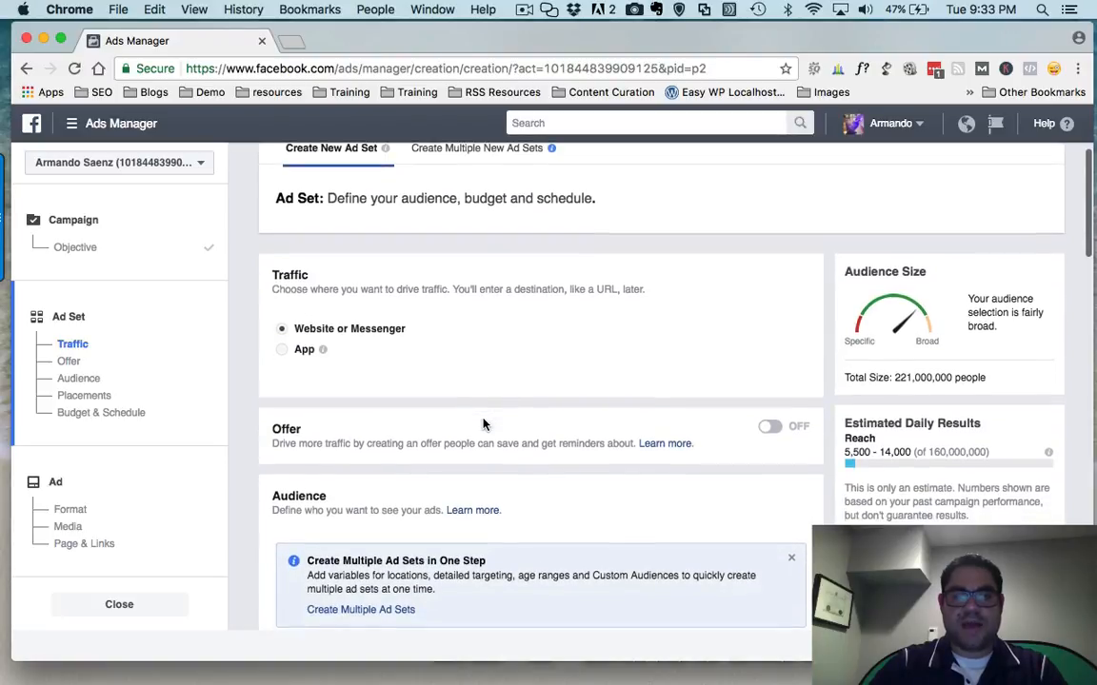
scroll(484, 425, up, 4)
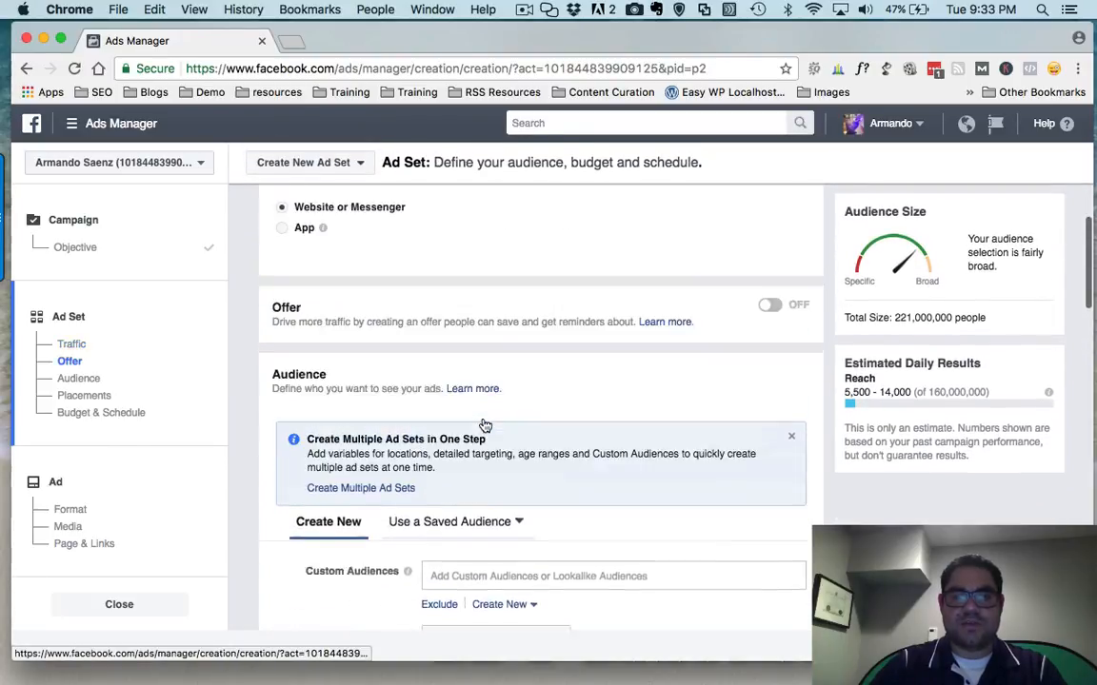
scroll(485, 425, down, 3)
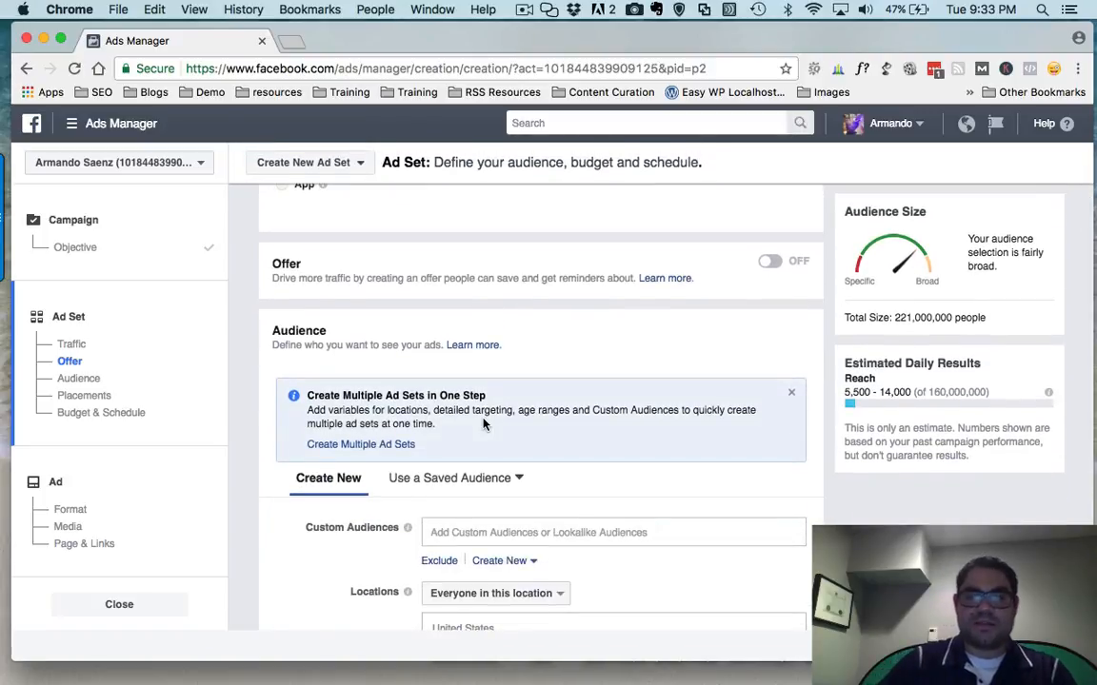
scroll(483, 425, down, 4)
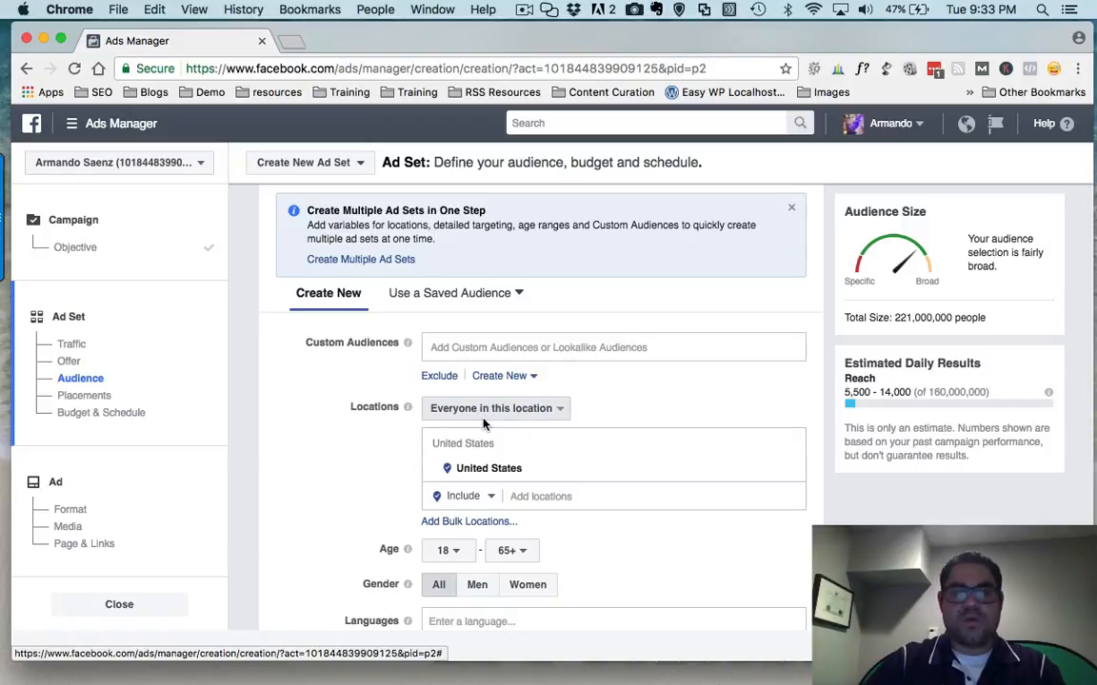
click(292, 40)
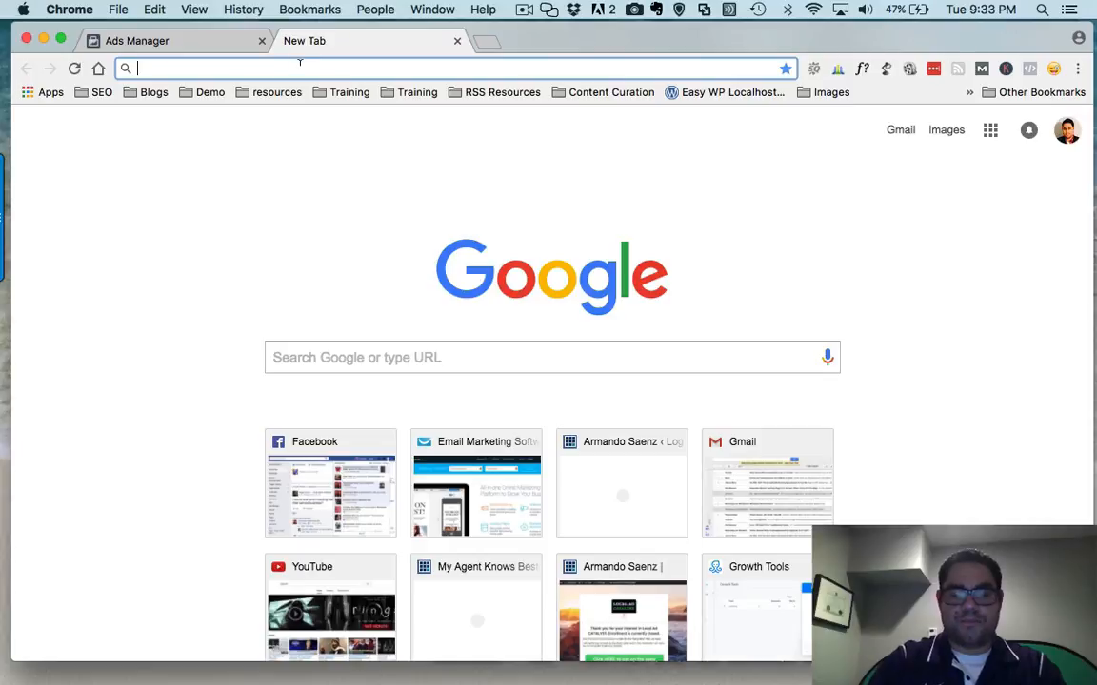
text(nrg stadium)
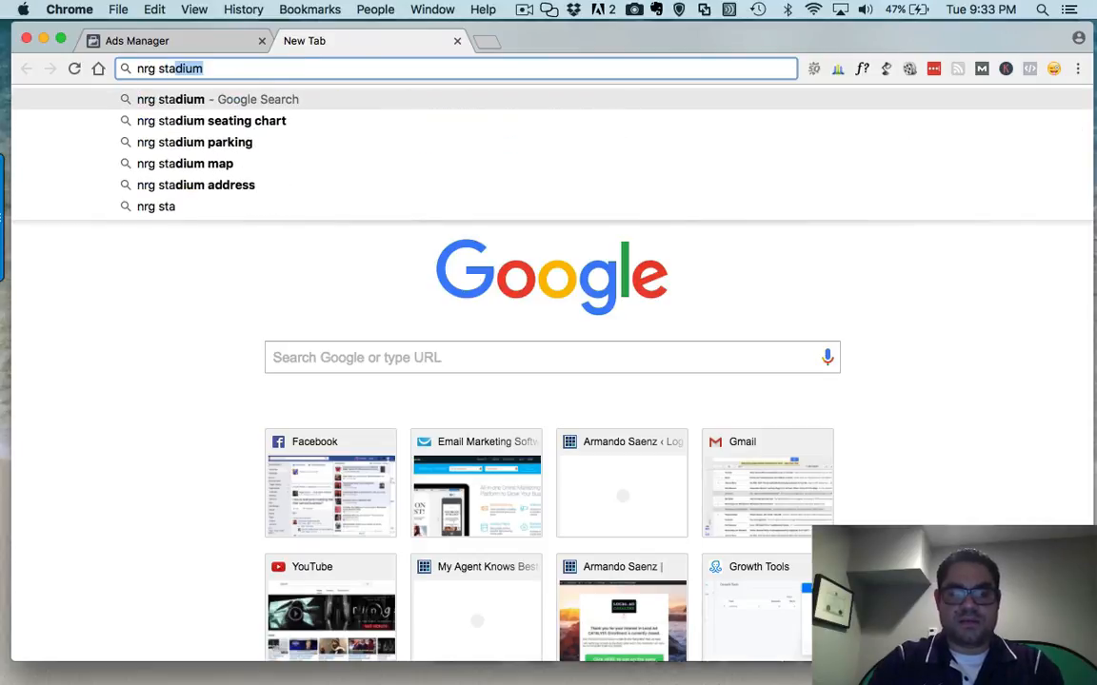
key(Return)
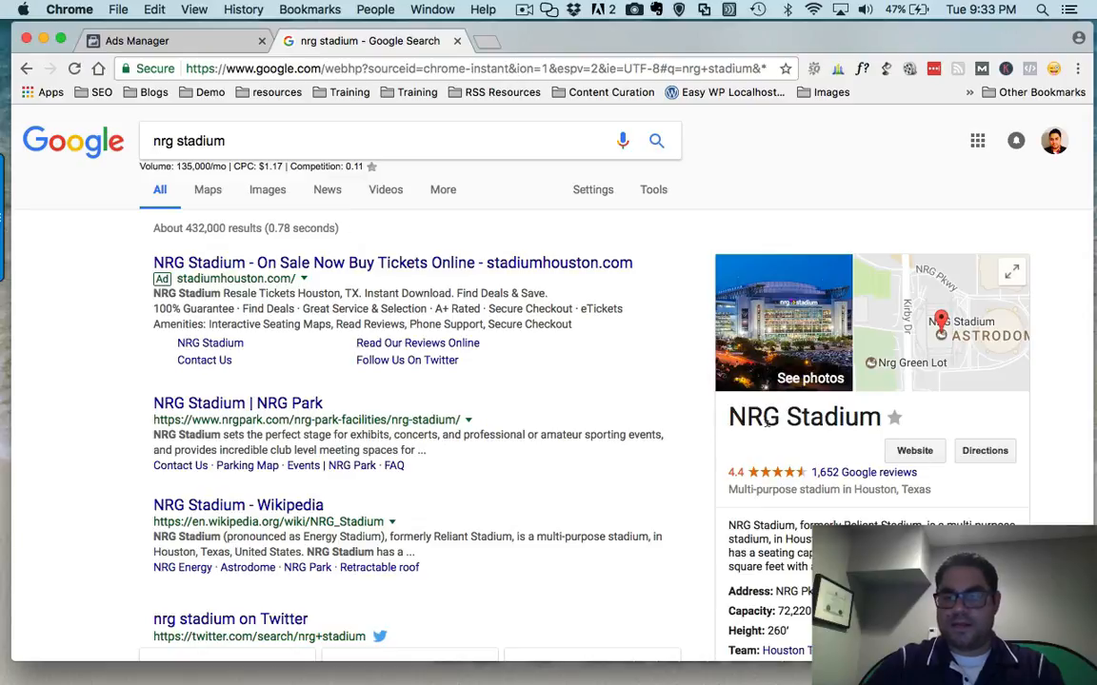
scroll(784, 416, down, 3)
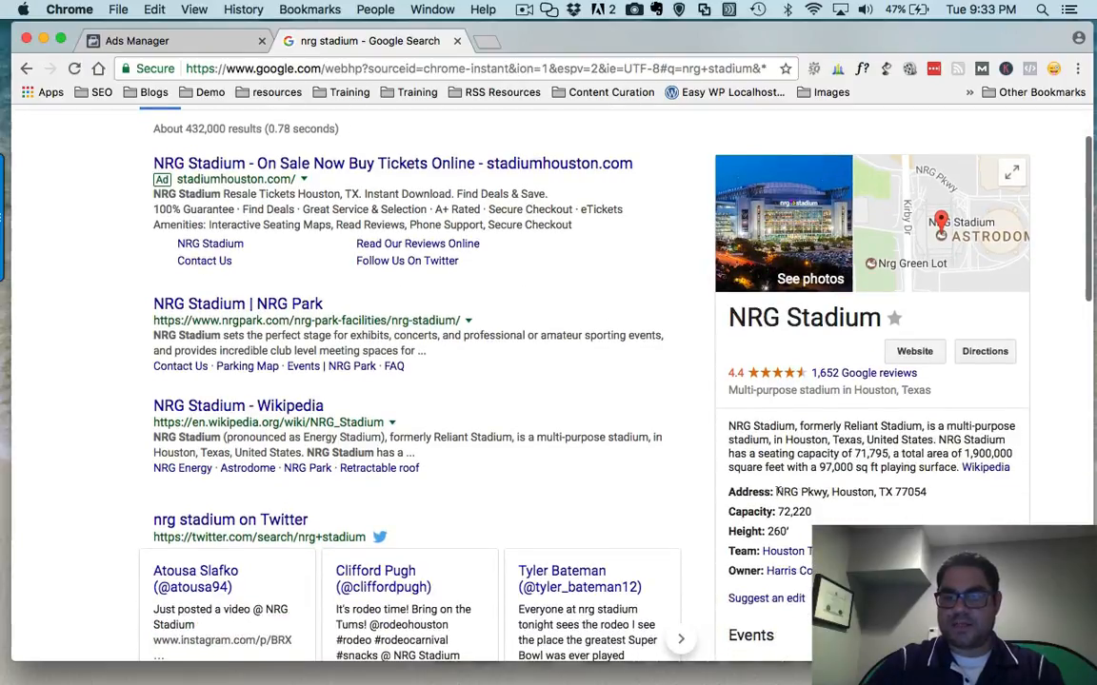
drag(778, 492, 935, 491)
key(super+c)
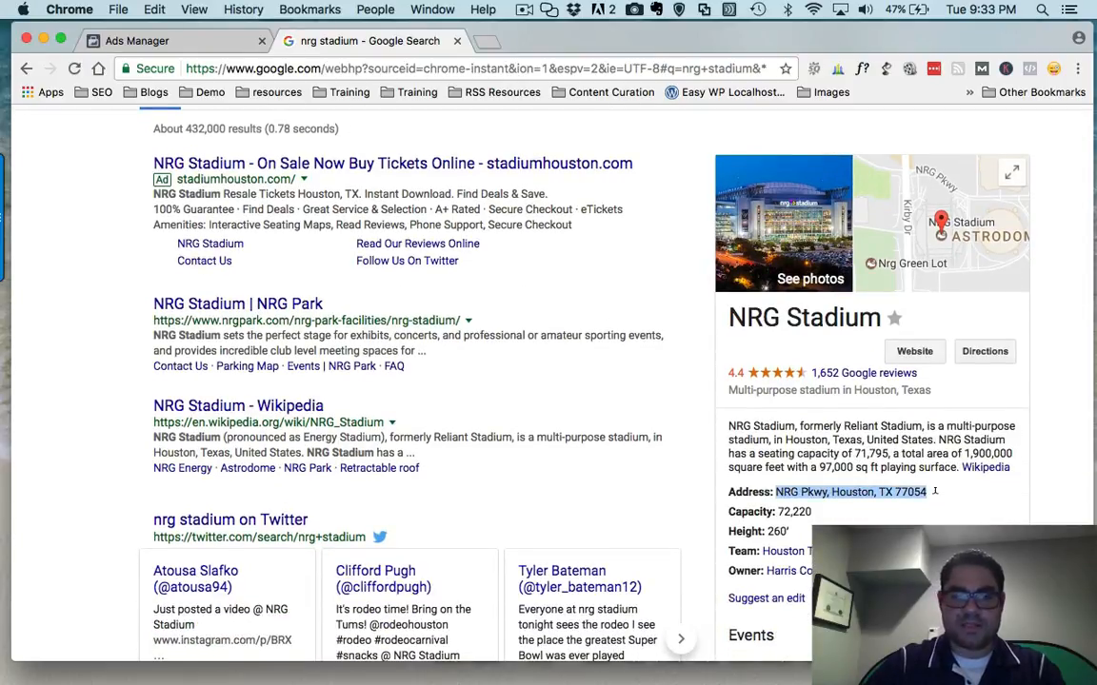
Step: Return to Ads Manager and add the copied NRG Stadium address as the audience's included location
click(206, 40)
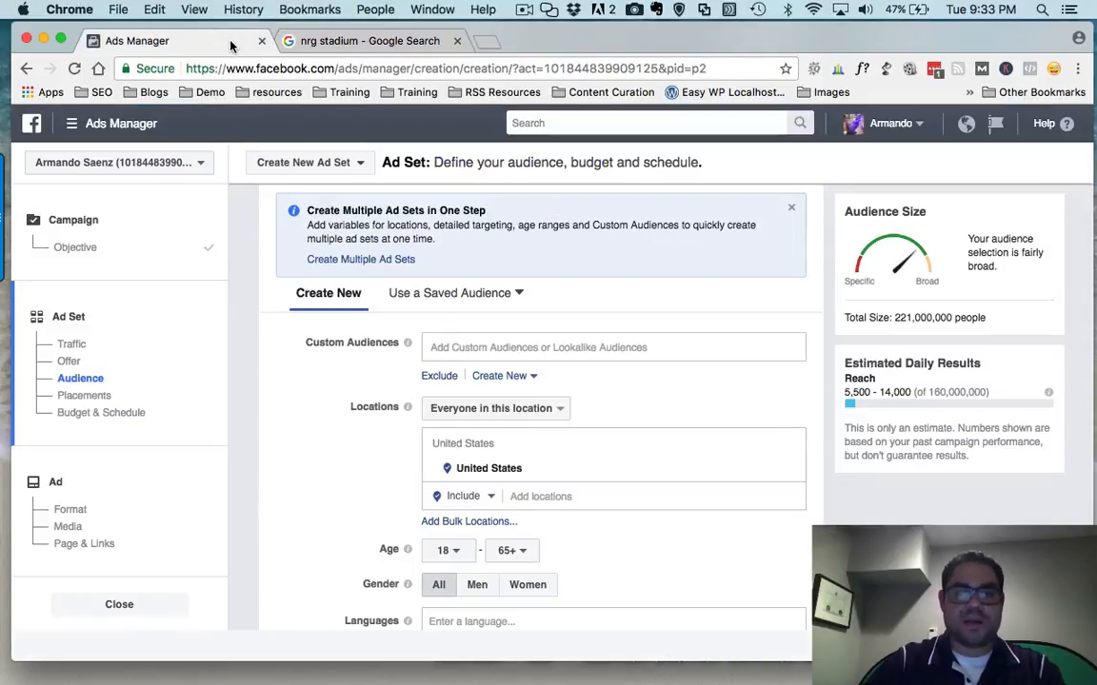
click(534, 494)
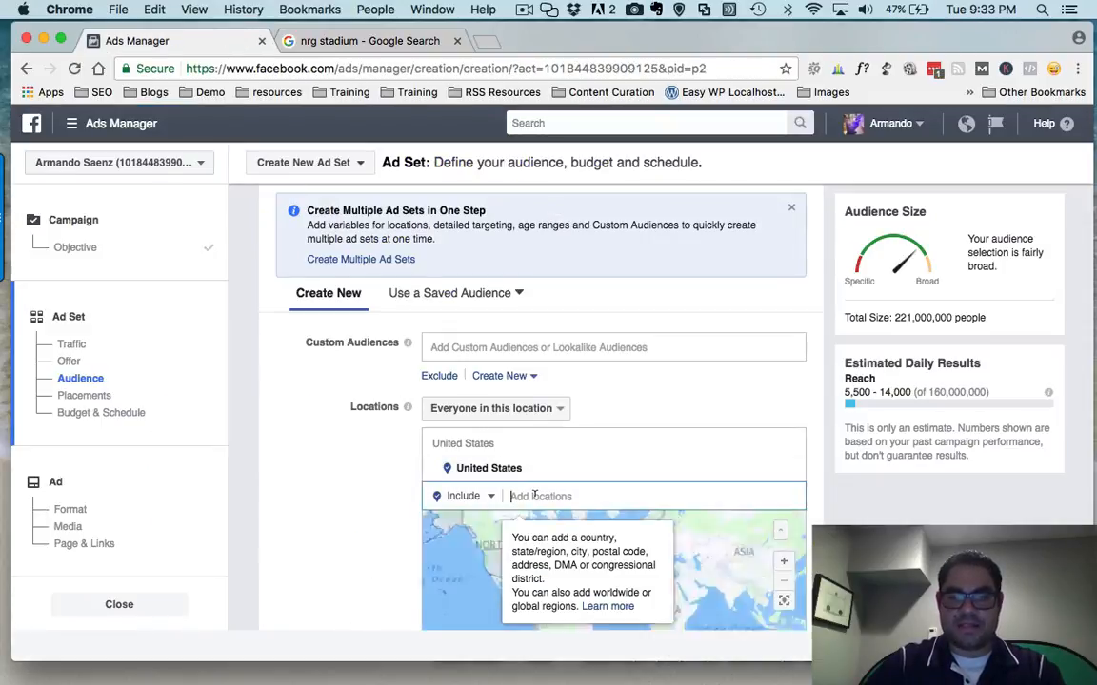
key(super+v)
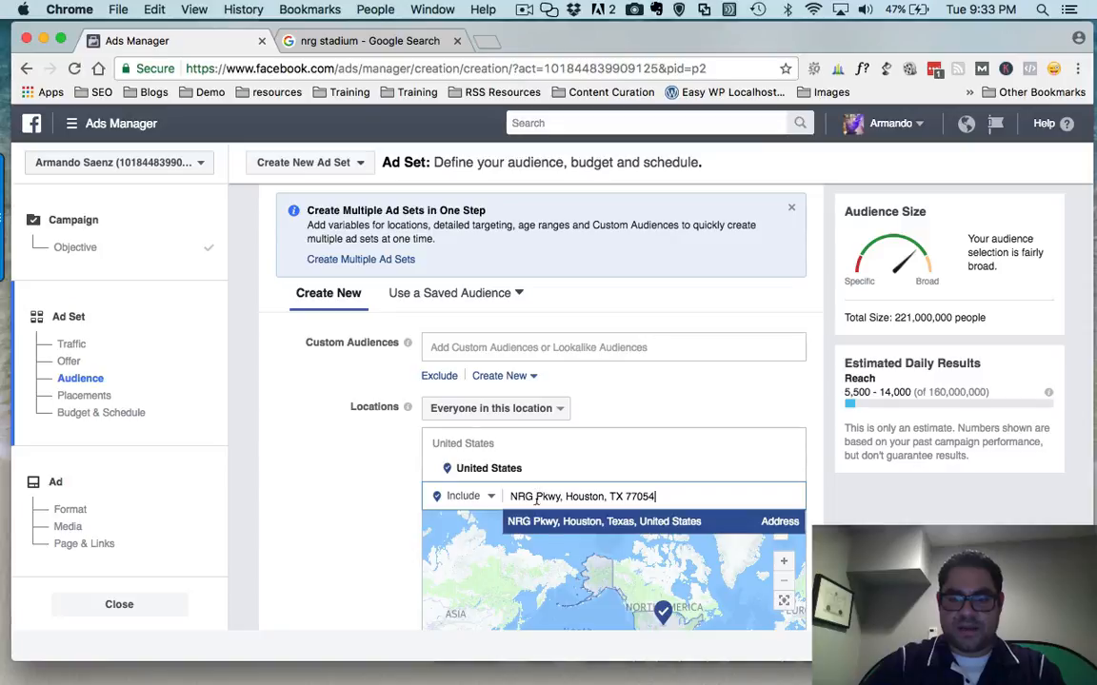
click(553, 522)
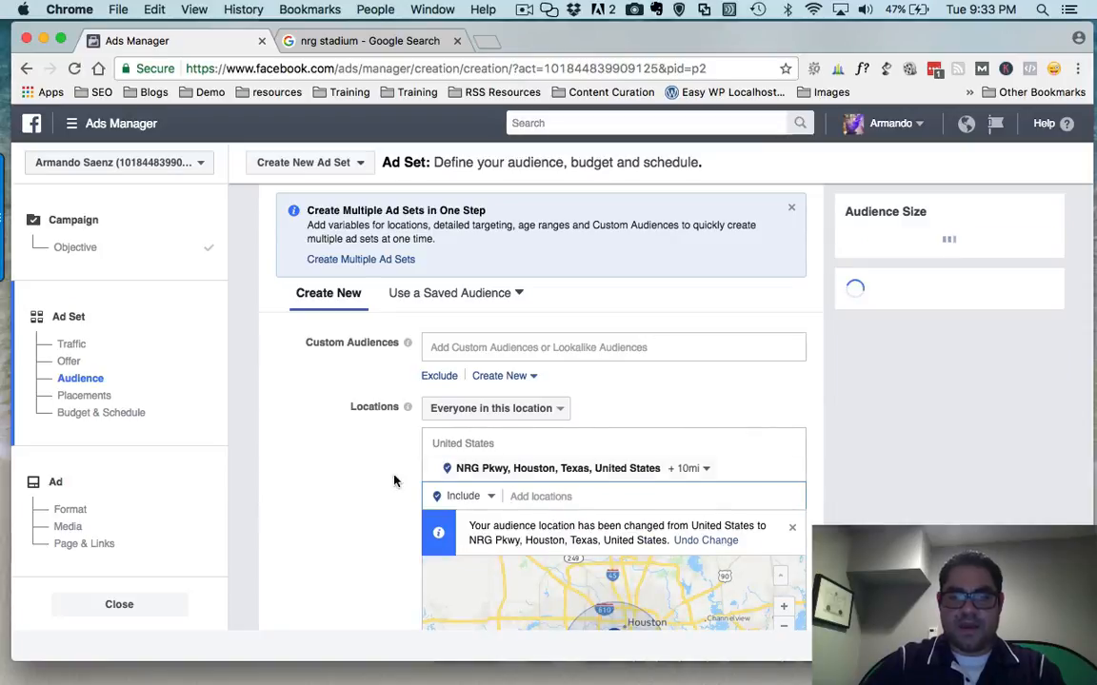
Step: Reduce the targeting radius around the stadium address to 1 mile
scroll(603, 474, down, 4)
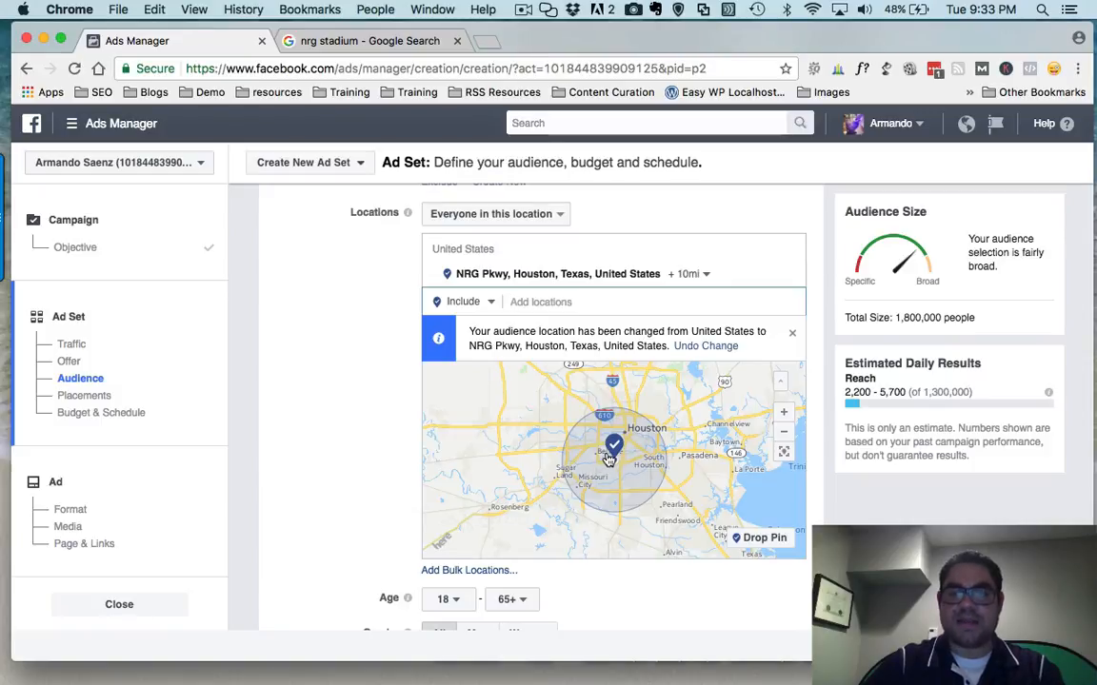
click(687, 274)
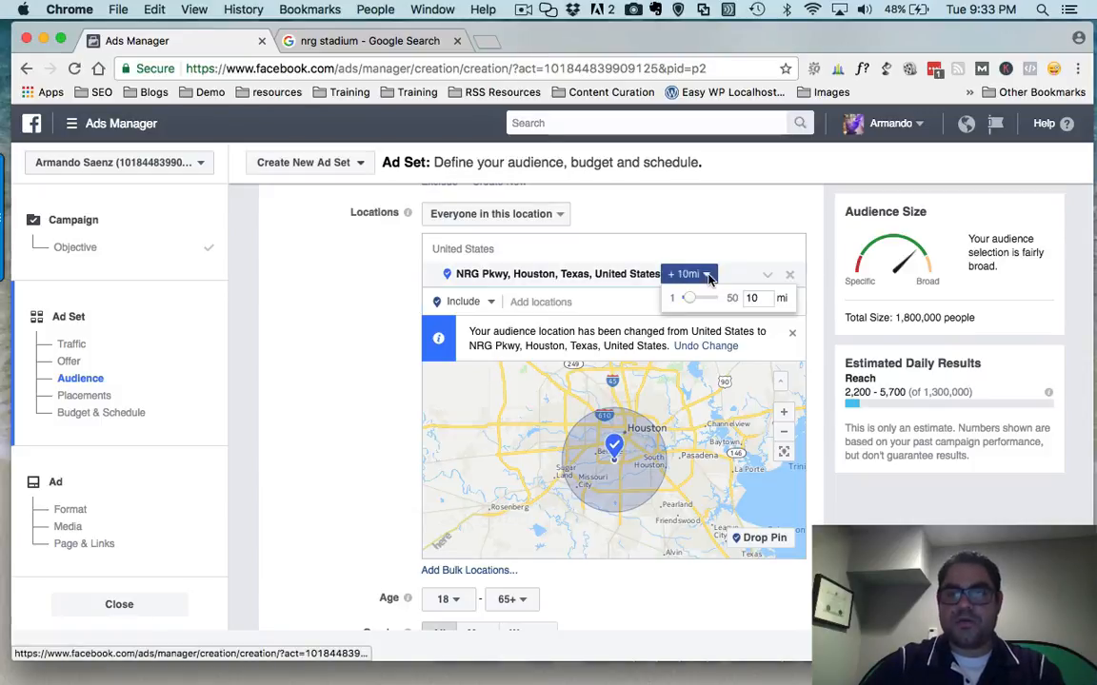
drag(690, 302, 677, 303)
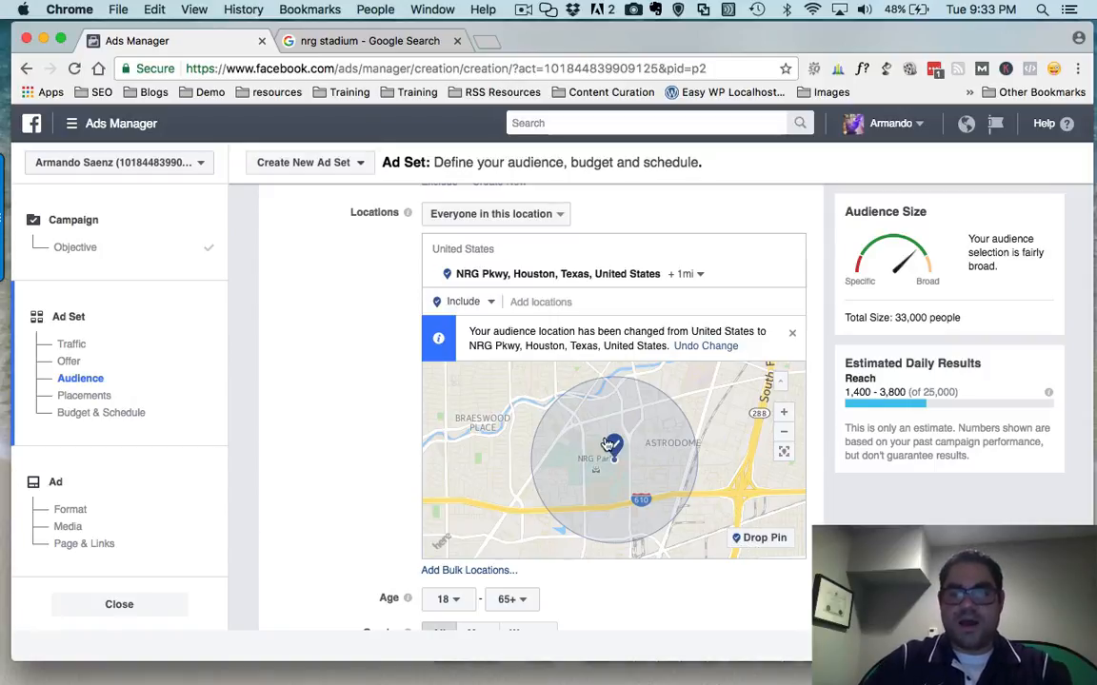
Step: Restrict the location targeting to "People recently in this location"
scroll(386, 394, up, 1)
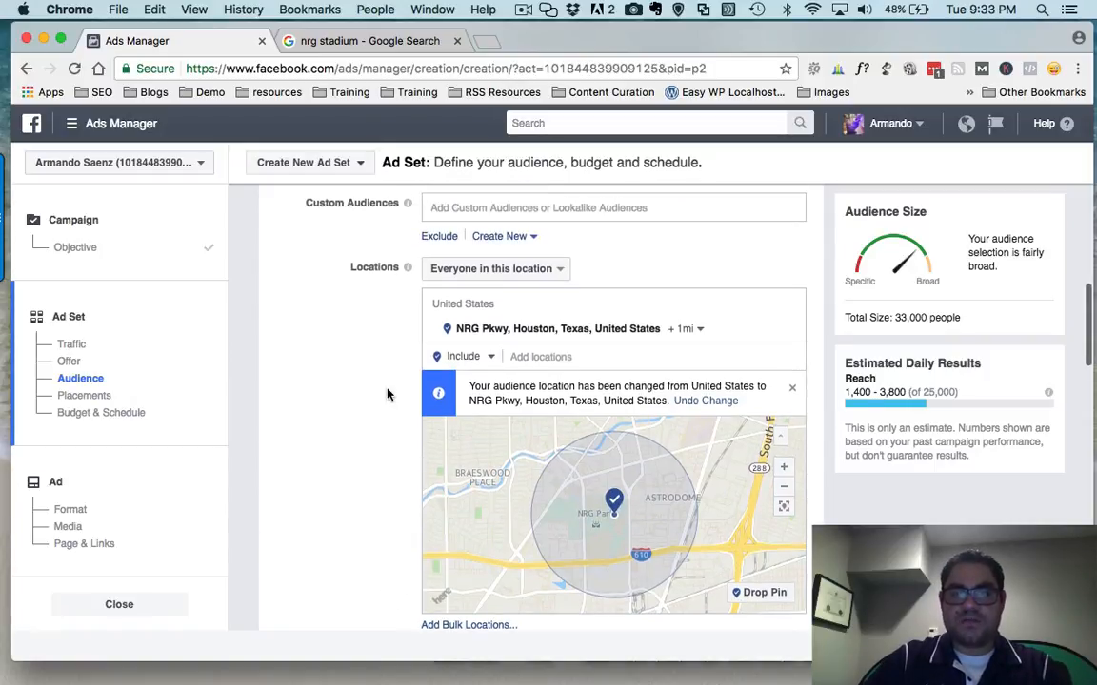
click(556, 269)
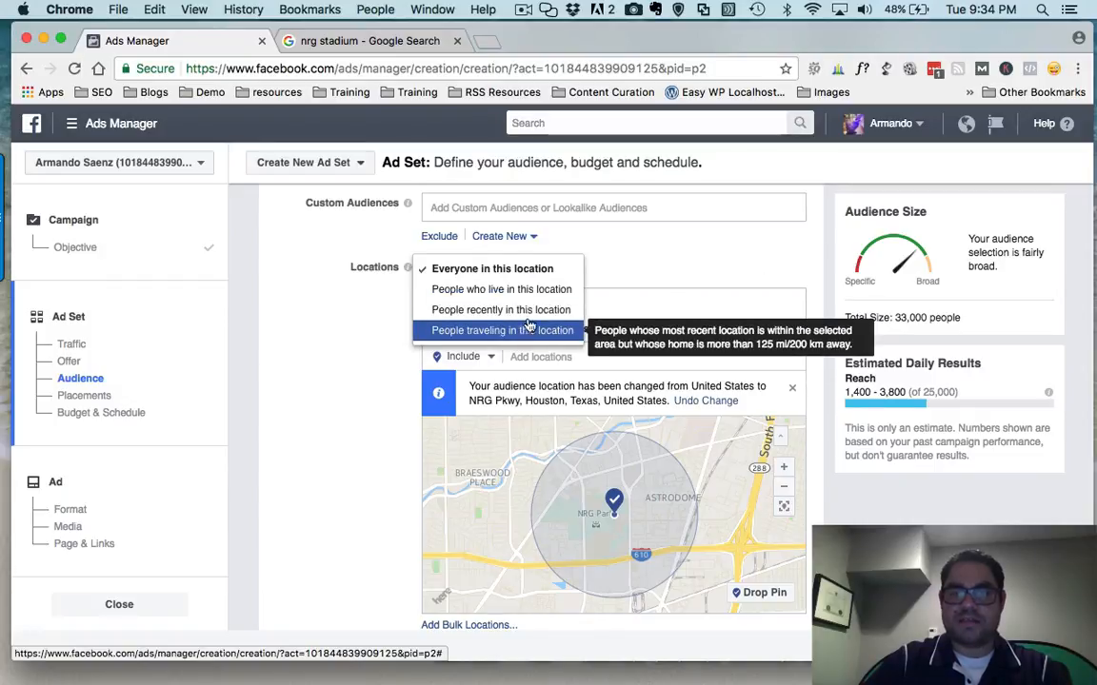
click(514, 310)
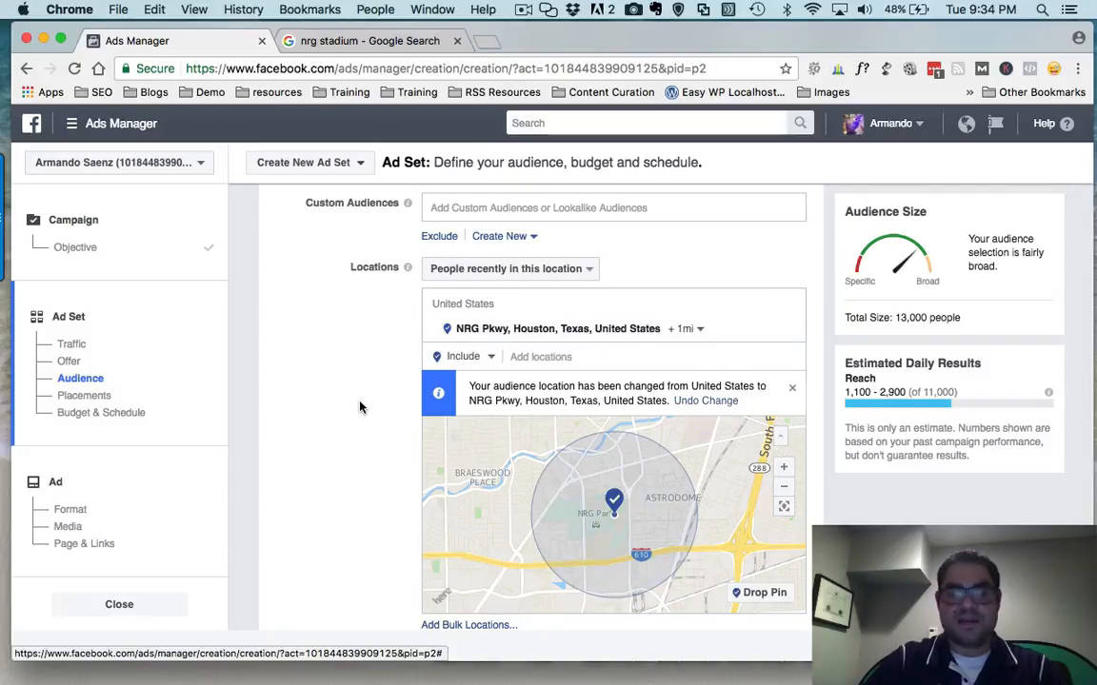
Step: Set the audience's age range to 35–45 and its gender to Women
scroll(360, 408, down, 1)
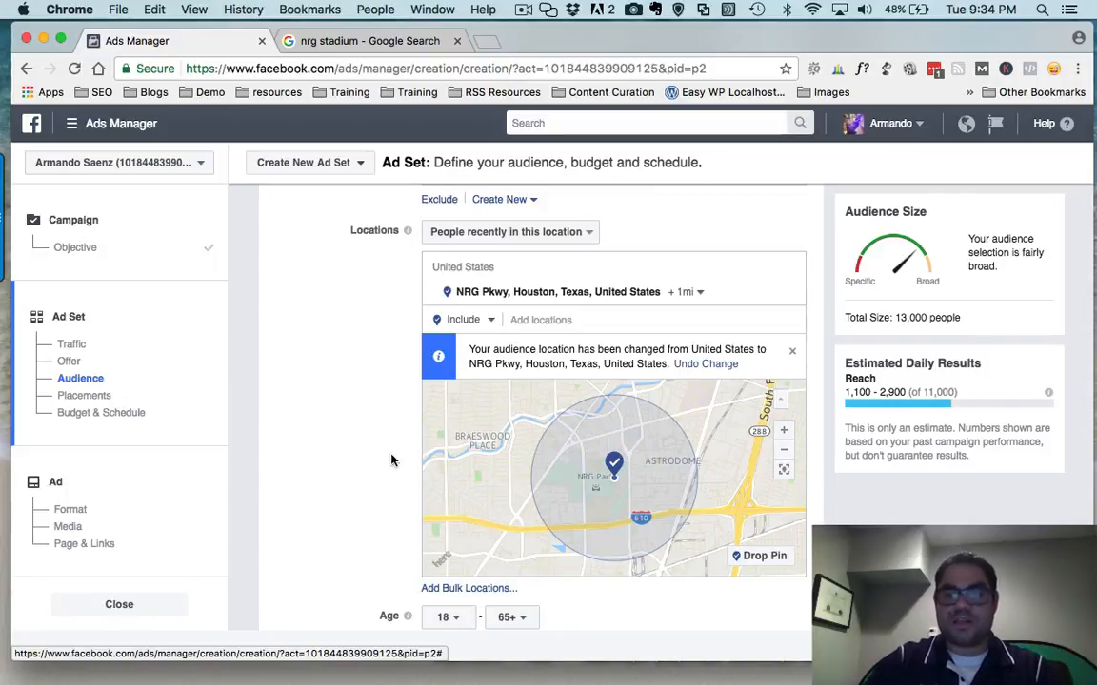
scroll(374, 458, down, 5)
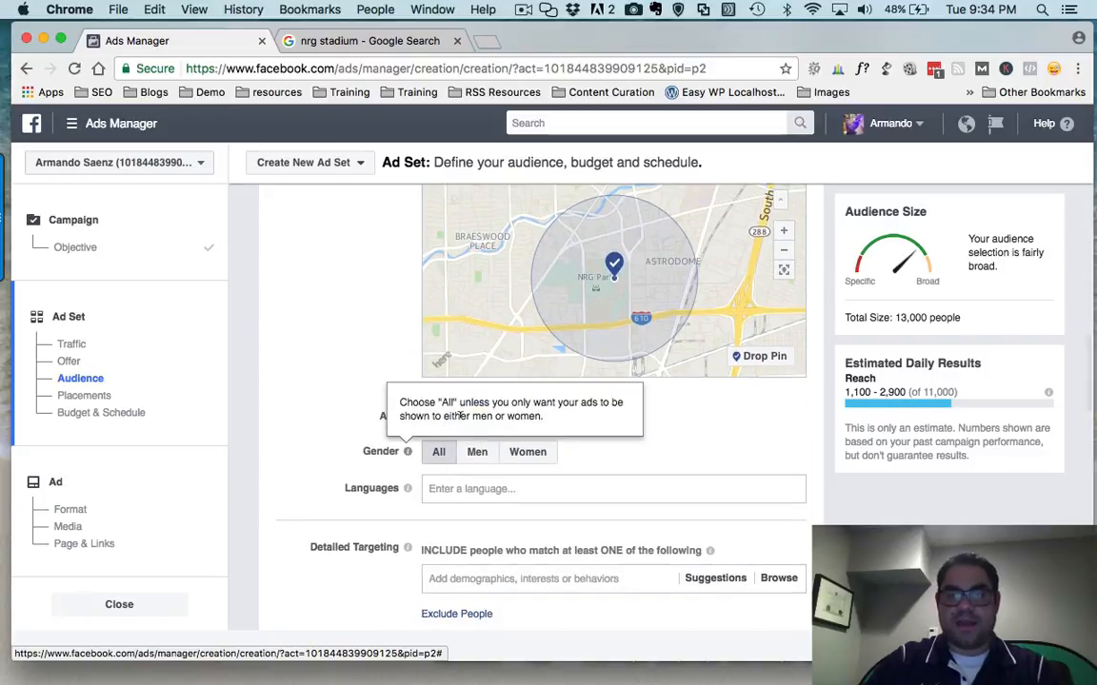
click(460, 423)
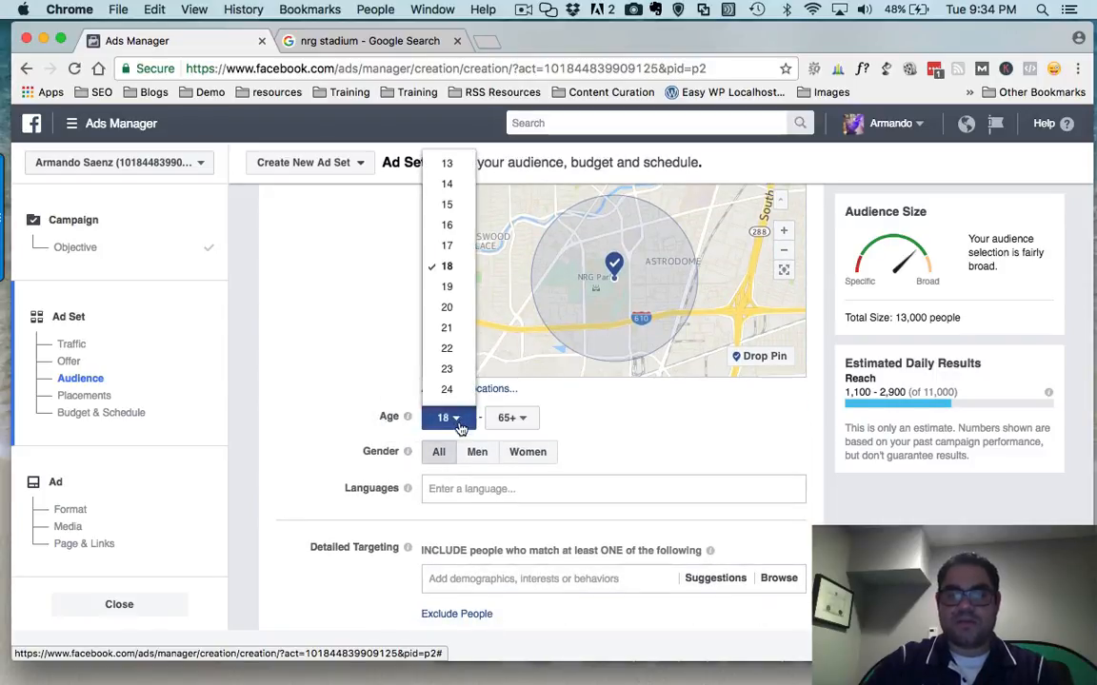
scroll(449, 353, down, 3)
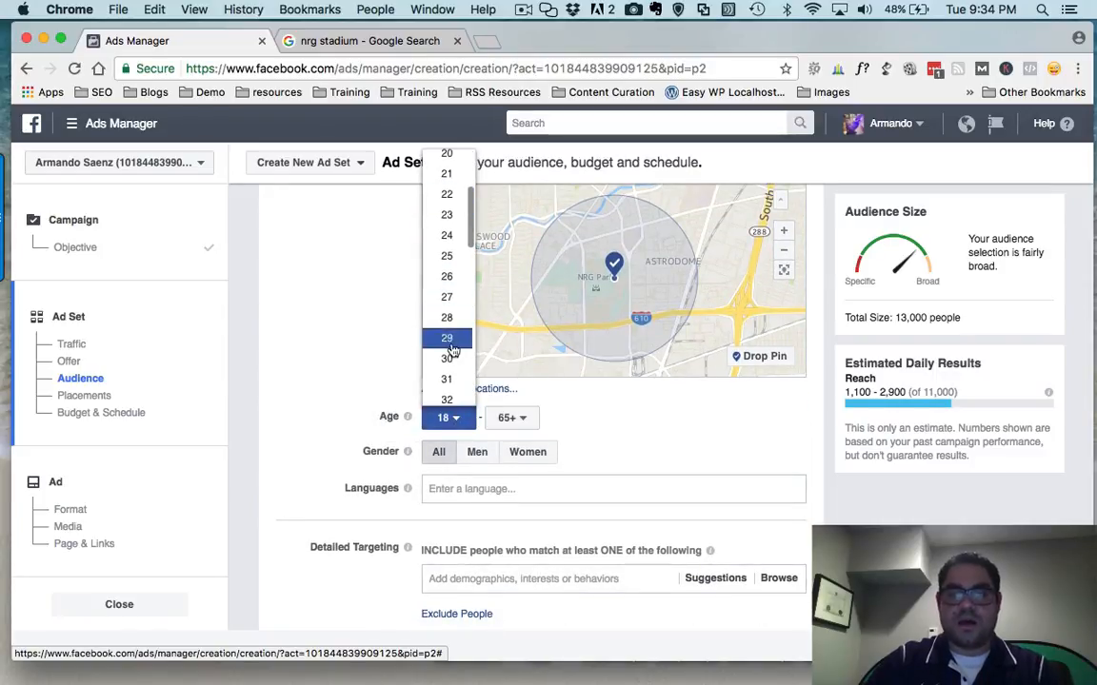
scroll(449, 357, down, 2)
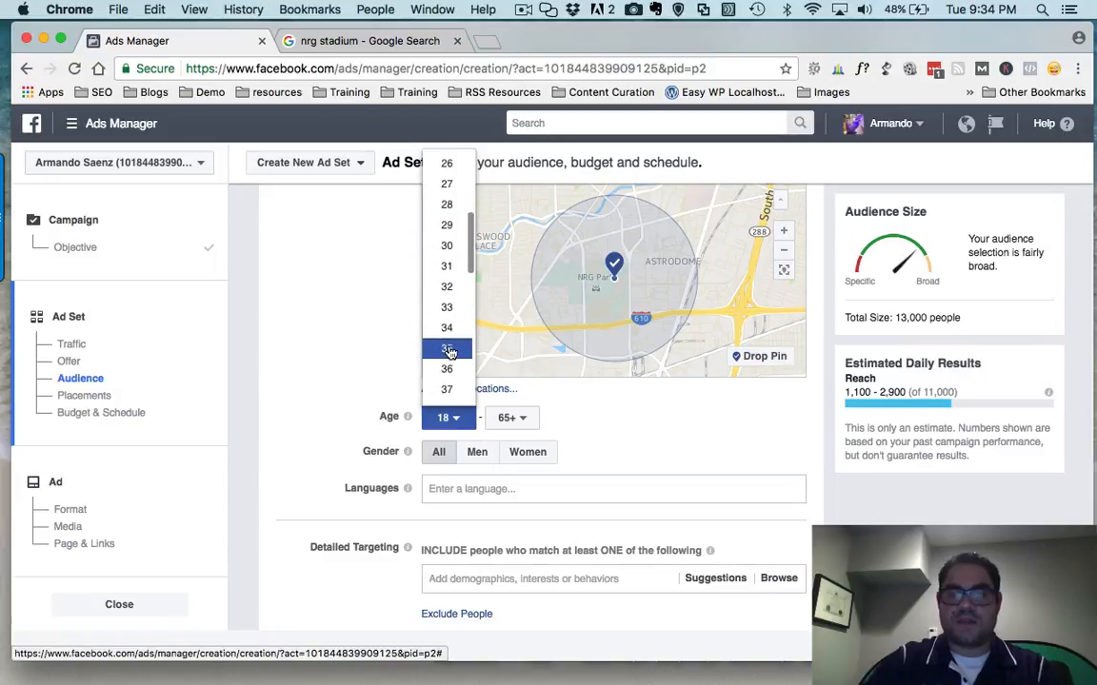
click(450, 350)
click(510, 420)
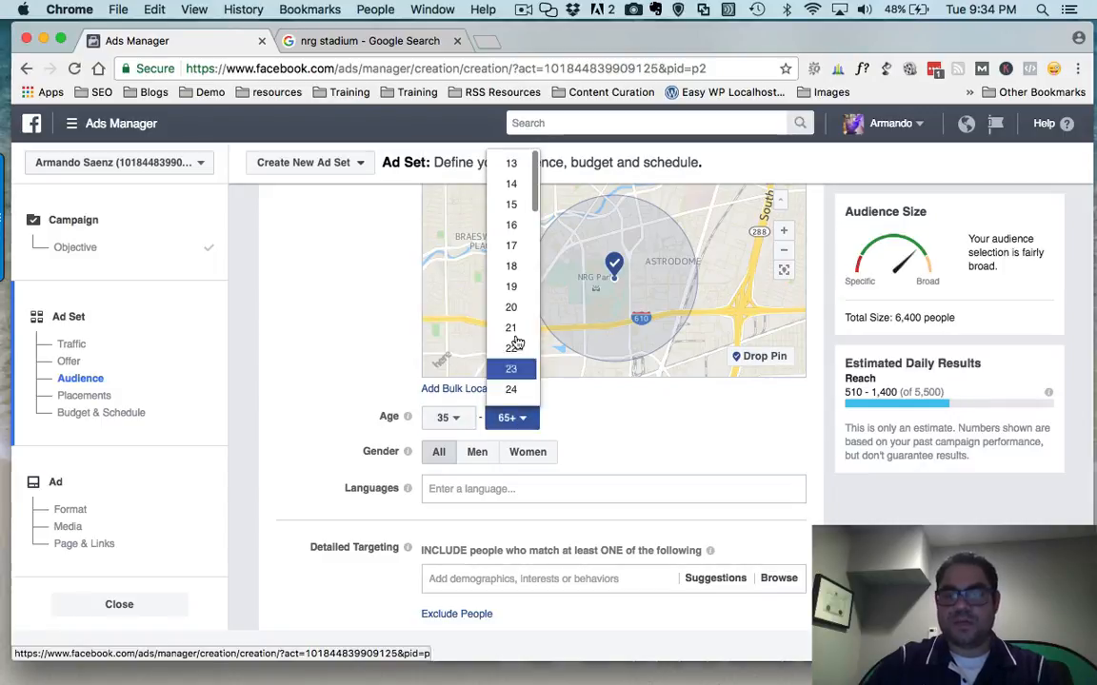
scroll(515, 343, down, 7)
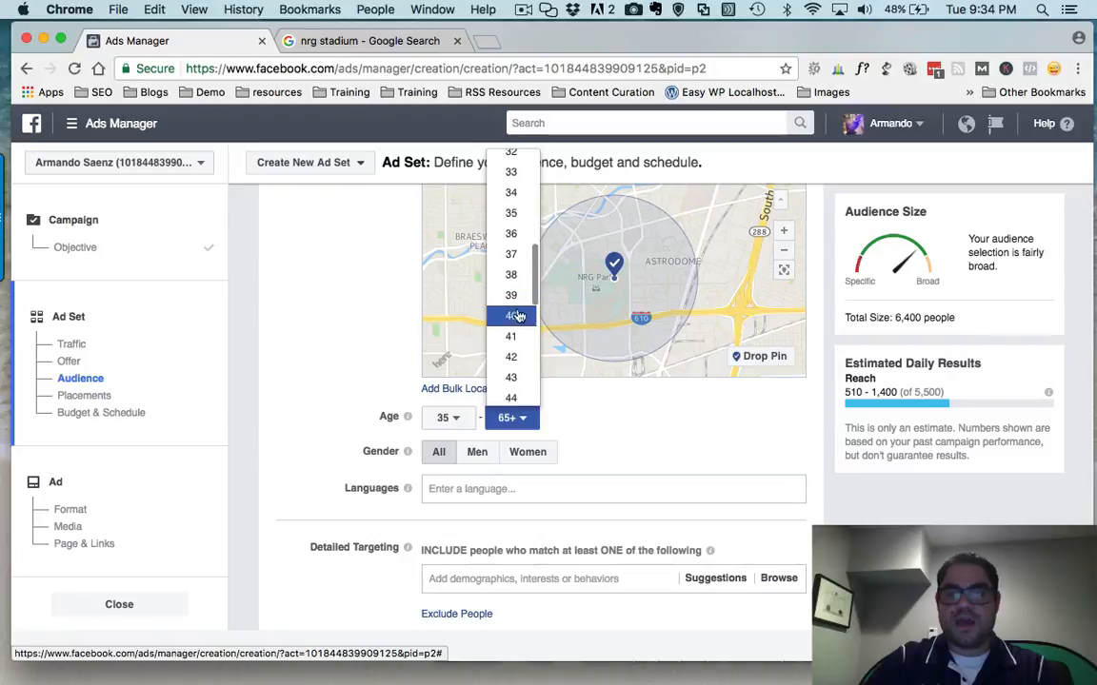
scroll(515, 324, down, 3)
click(512, 333)
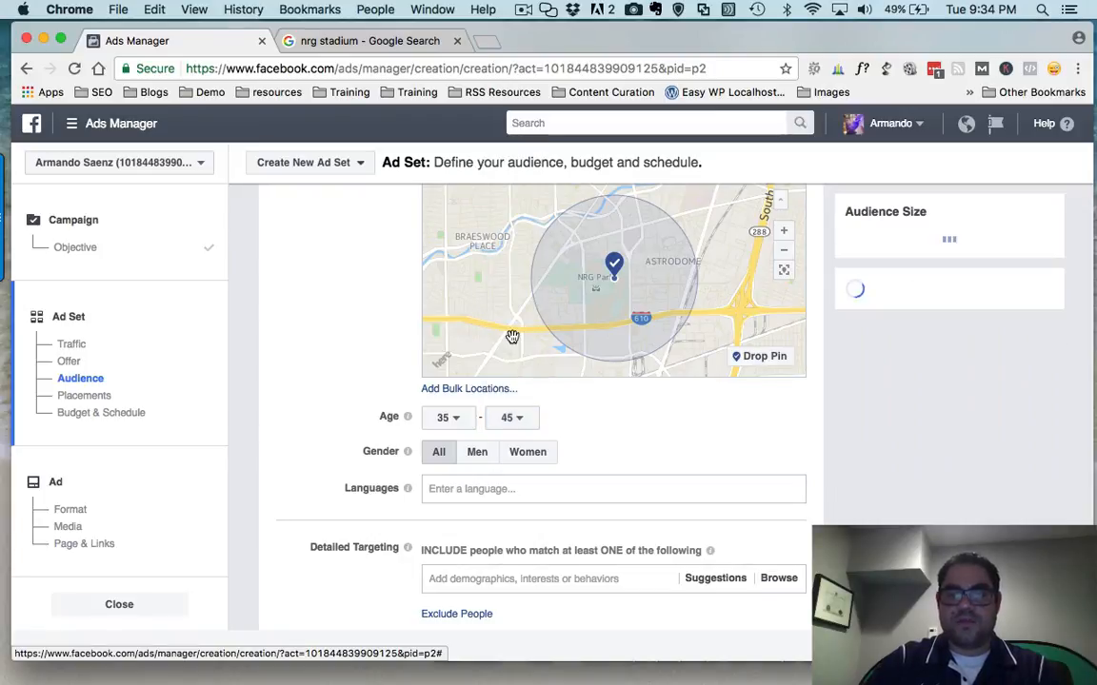
click(523, 453)
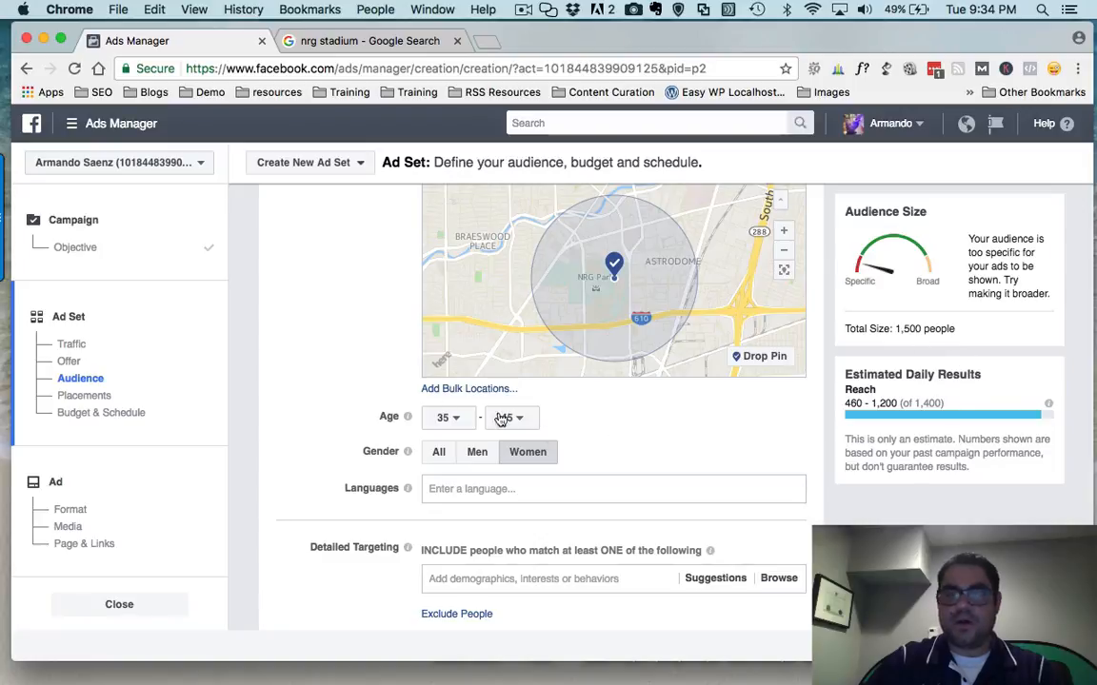
Step: Change the location targeting to "Everyone in this location" for the stadium address
scroll(391, 386, up, 3)
click(533, 221)
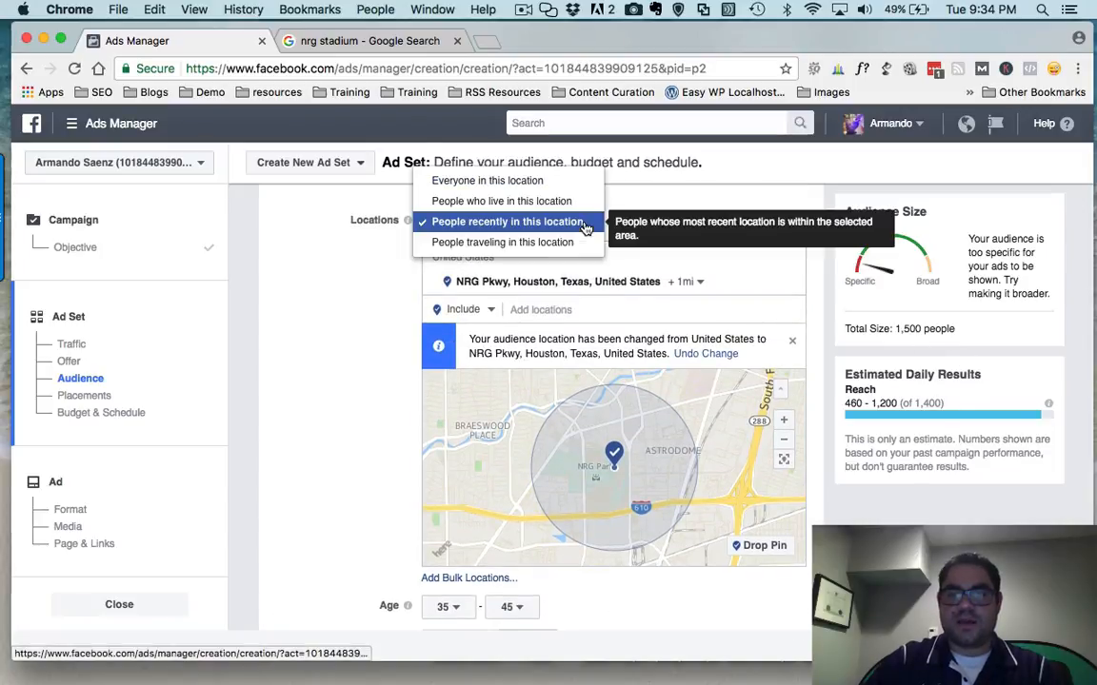
click(524, 186)
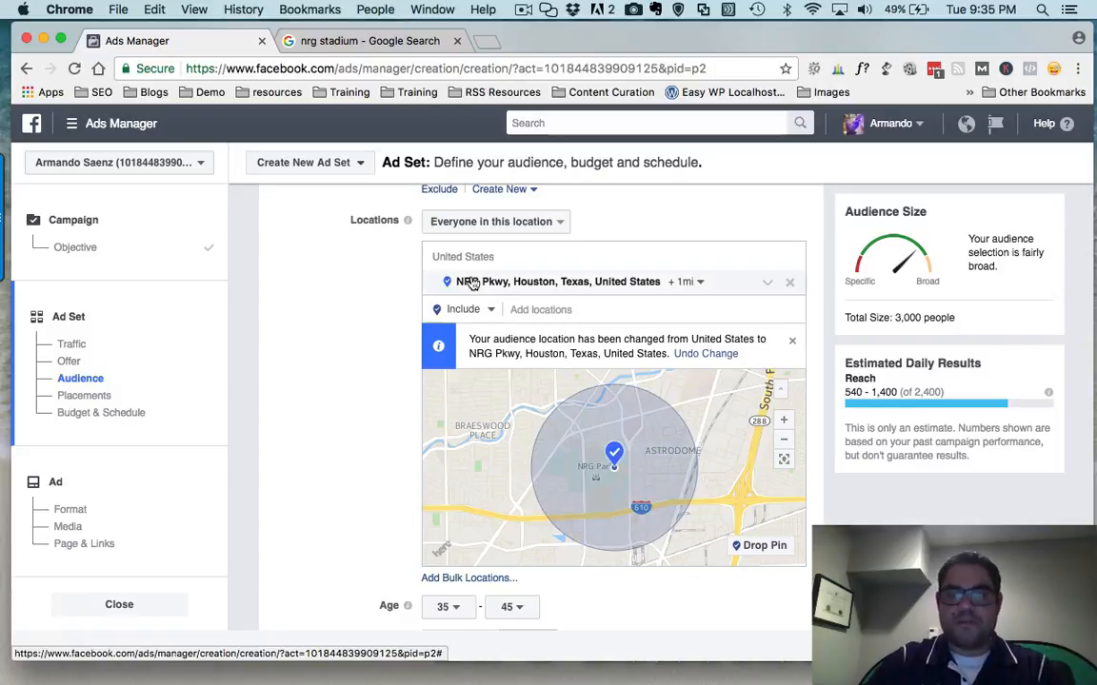
click(485, 311)
click(374, 343)
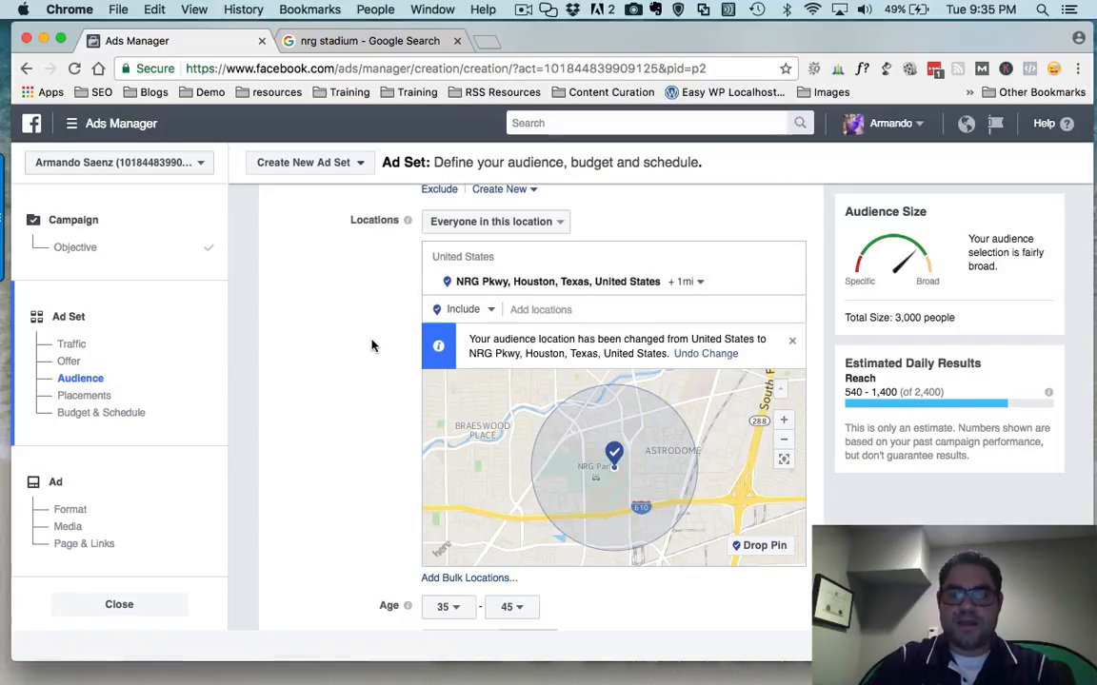
Step: Switch the ad set from automatic placements to Edit Placements and limit the device types to Mobile Only
scroll(372, 344, down, 3)
scroll(372, 345, down, 6)
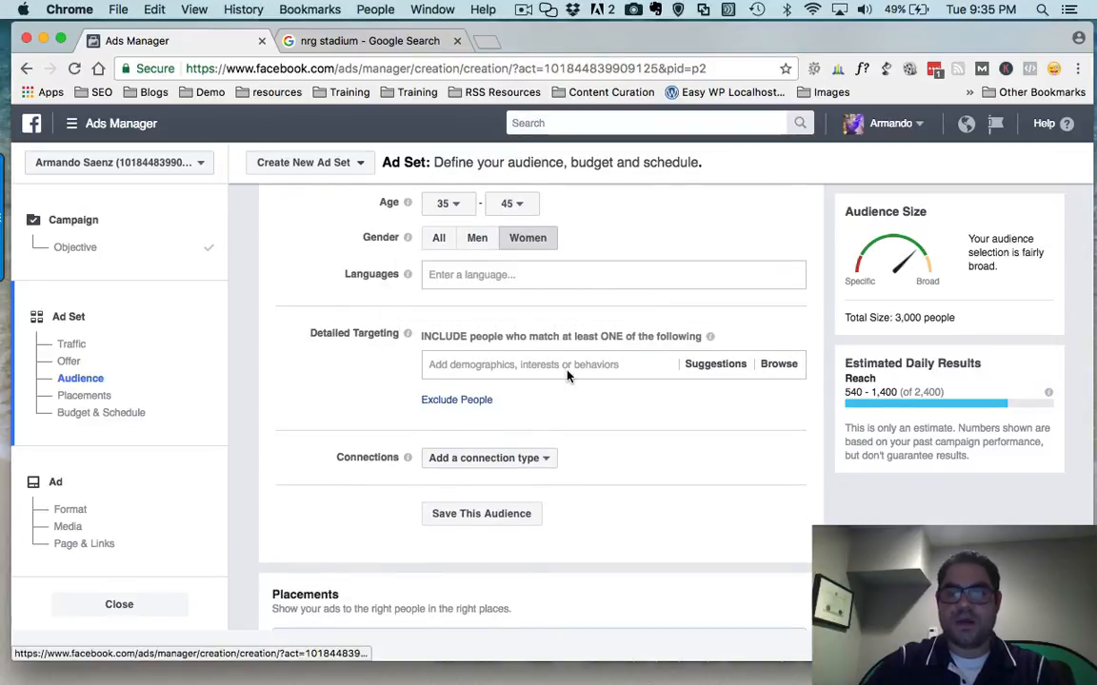
scroll(567, 374, up, 2)
scroll(370, 337, up, 5)
scroll(369, 337, up, 1)
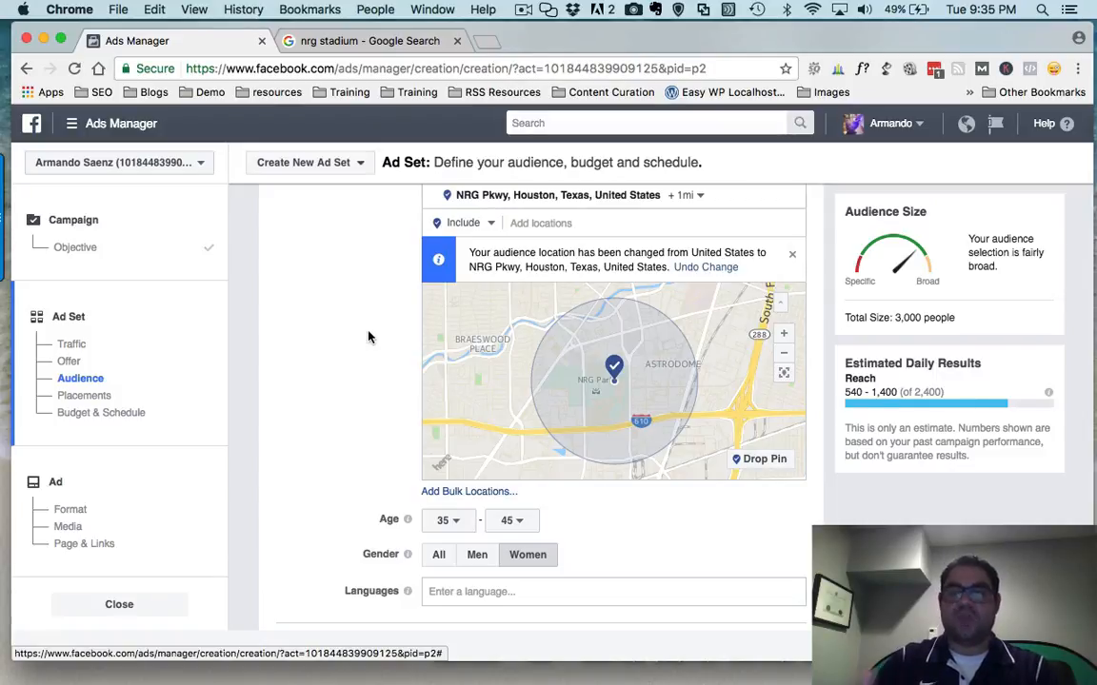
scroll(369, 337, down, 15)
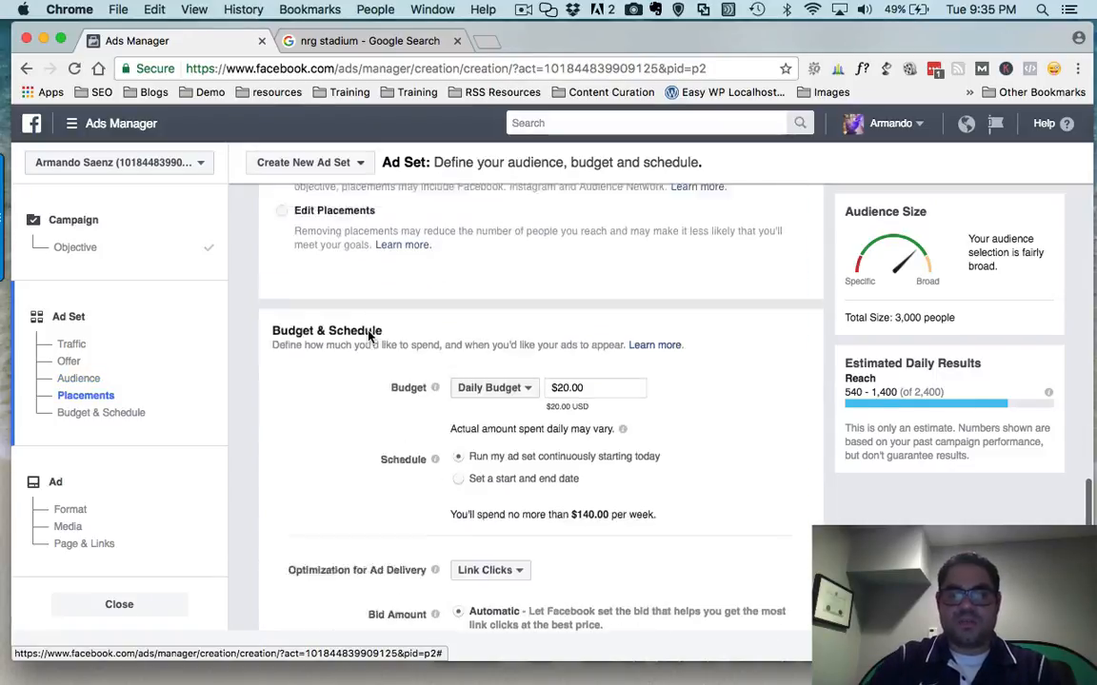
scroll(370, 335, up, 3)
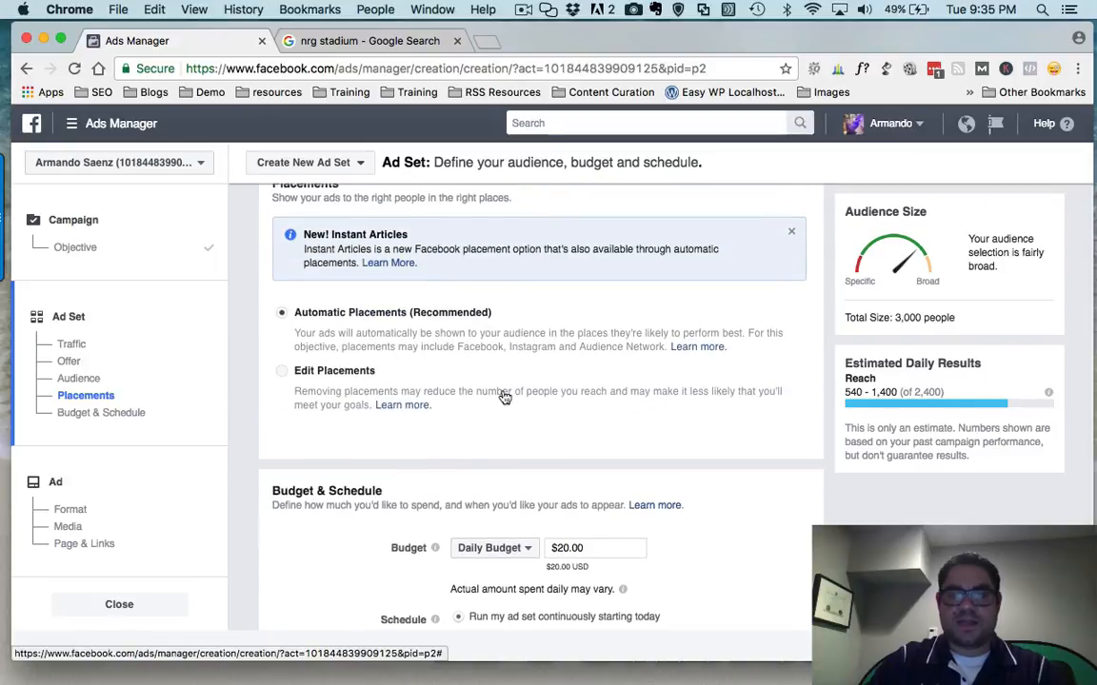
scroll(279, 314, up, 2)
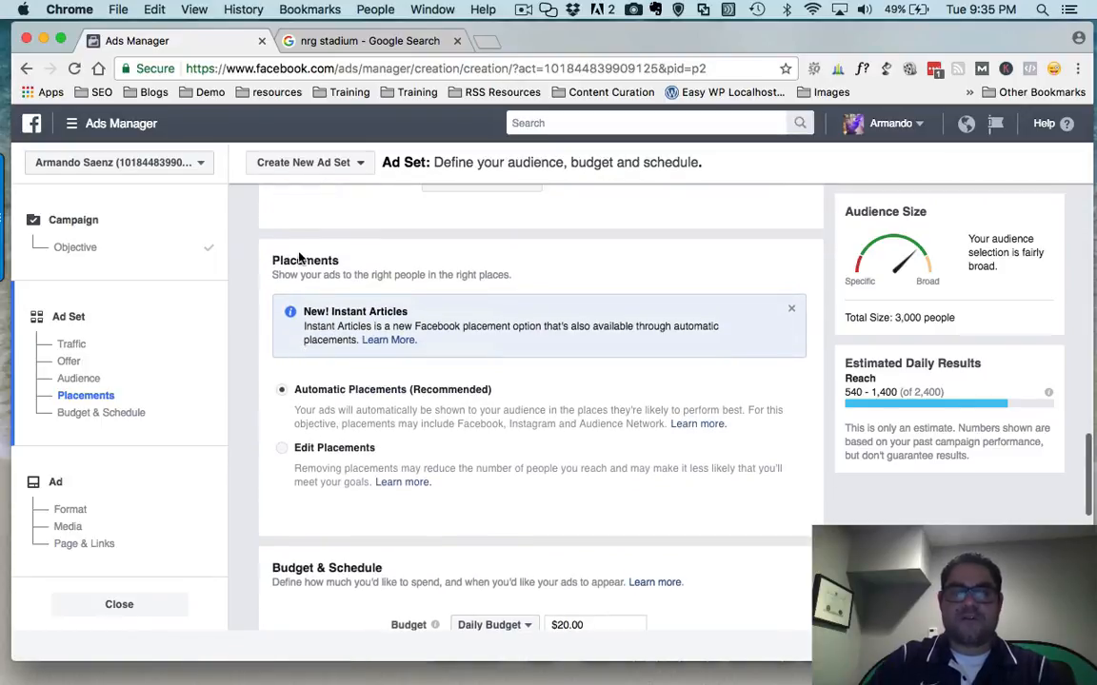
click(289, 454)
scroll(422, 481, down, 3)
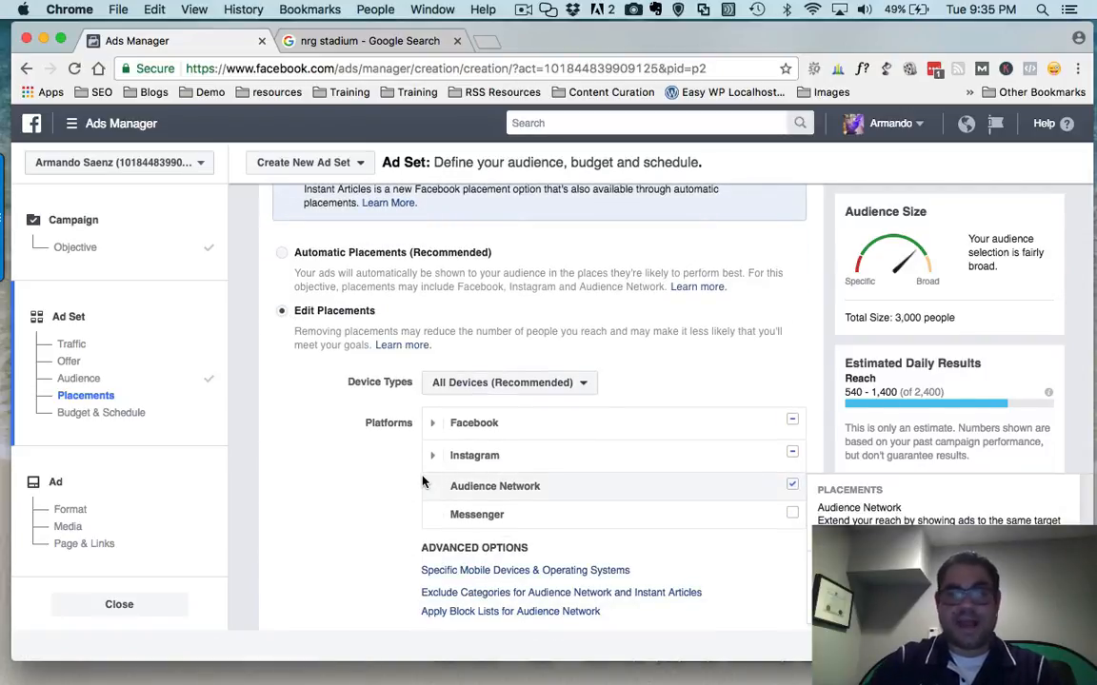
click(581, 384)
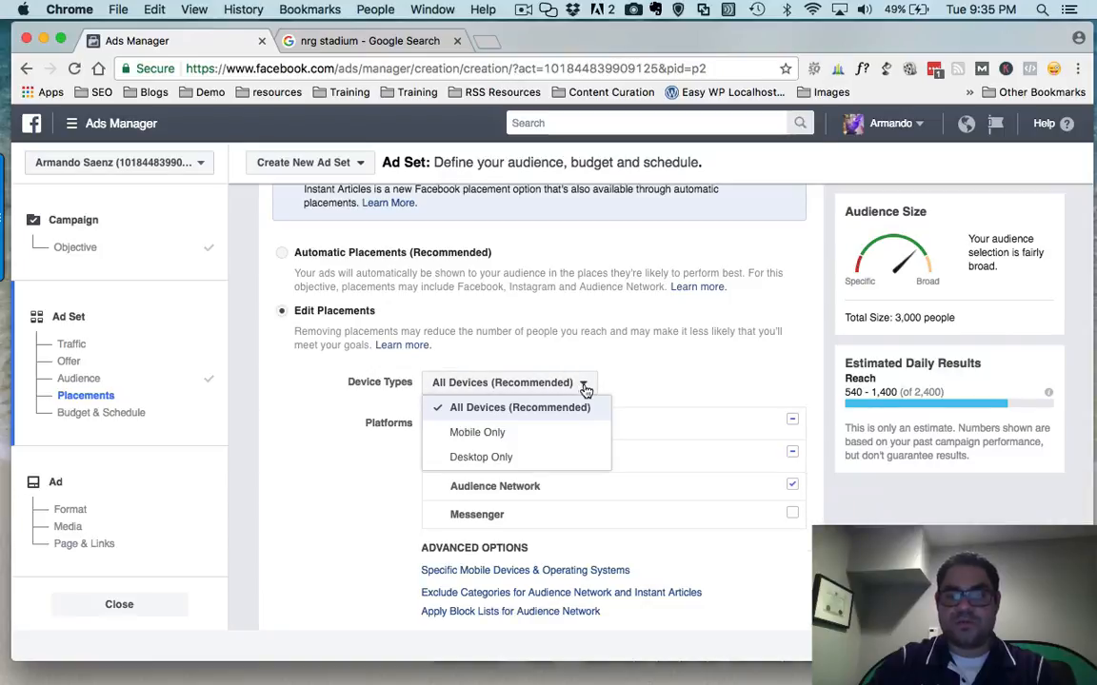
click(496, 434)
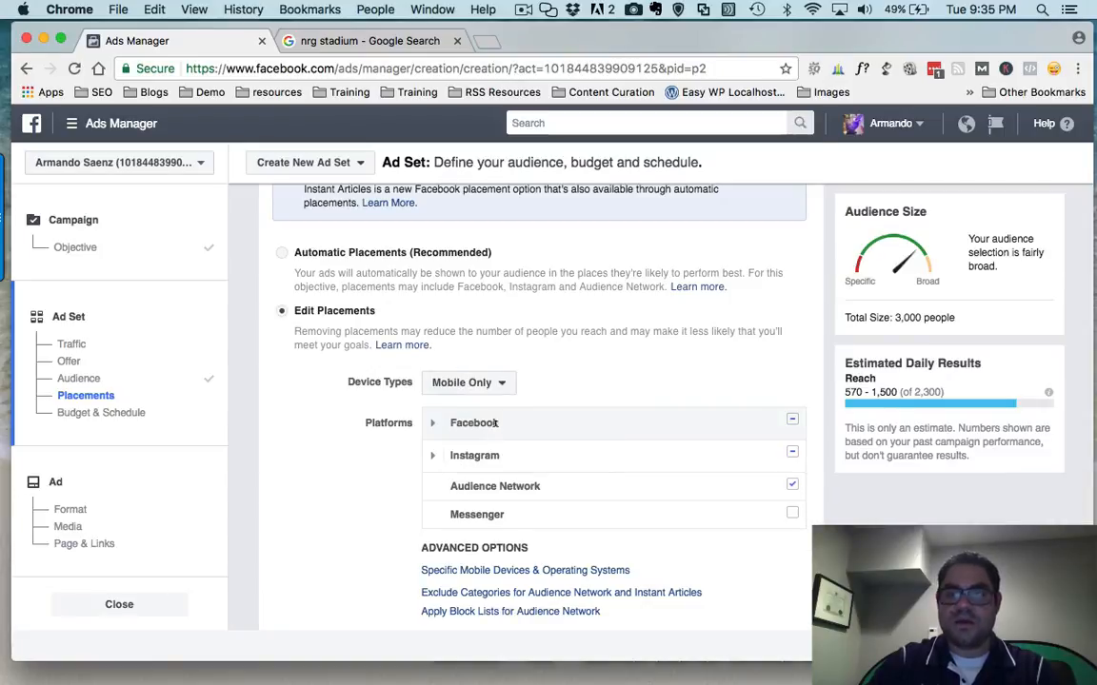
Step: Exclude Audience Network, Instagram Feed and Facebook Instant Articles from the placements, leaving only Facebook Feeds
click(791, 487)
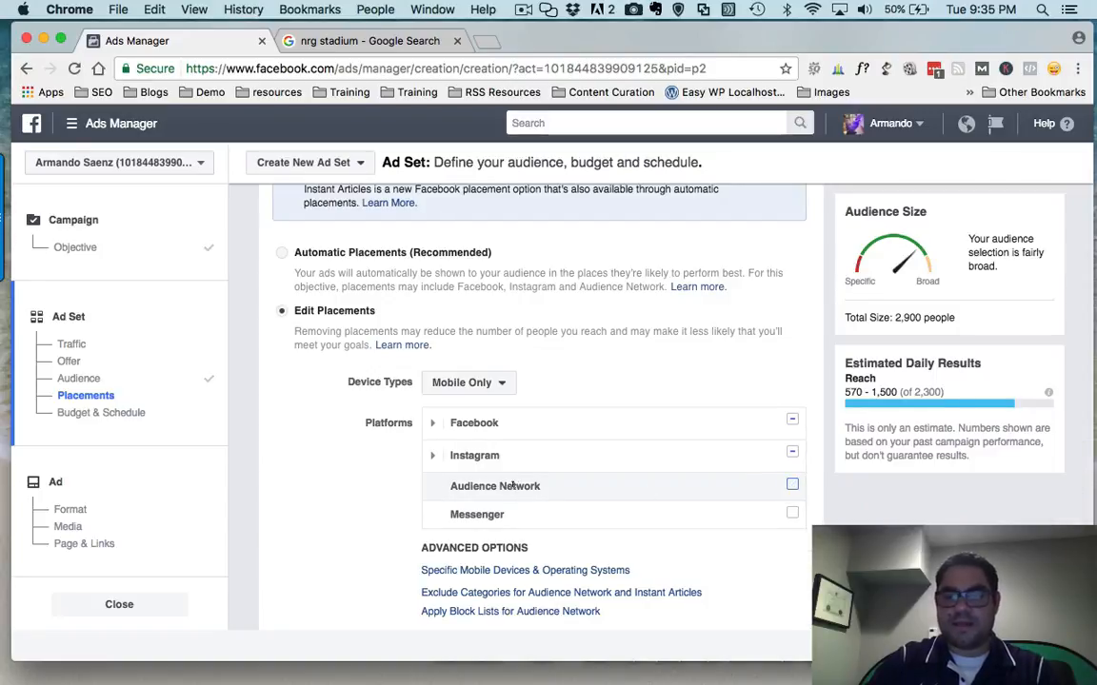
click(432, 455)
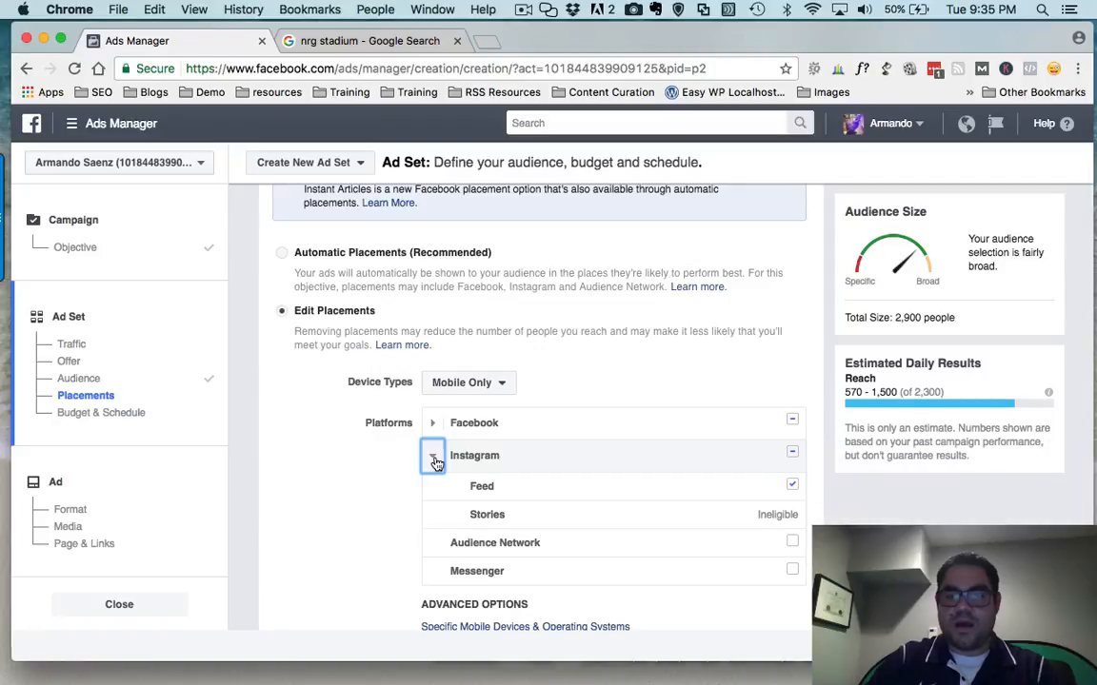
click(791, 485)
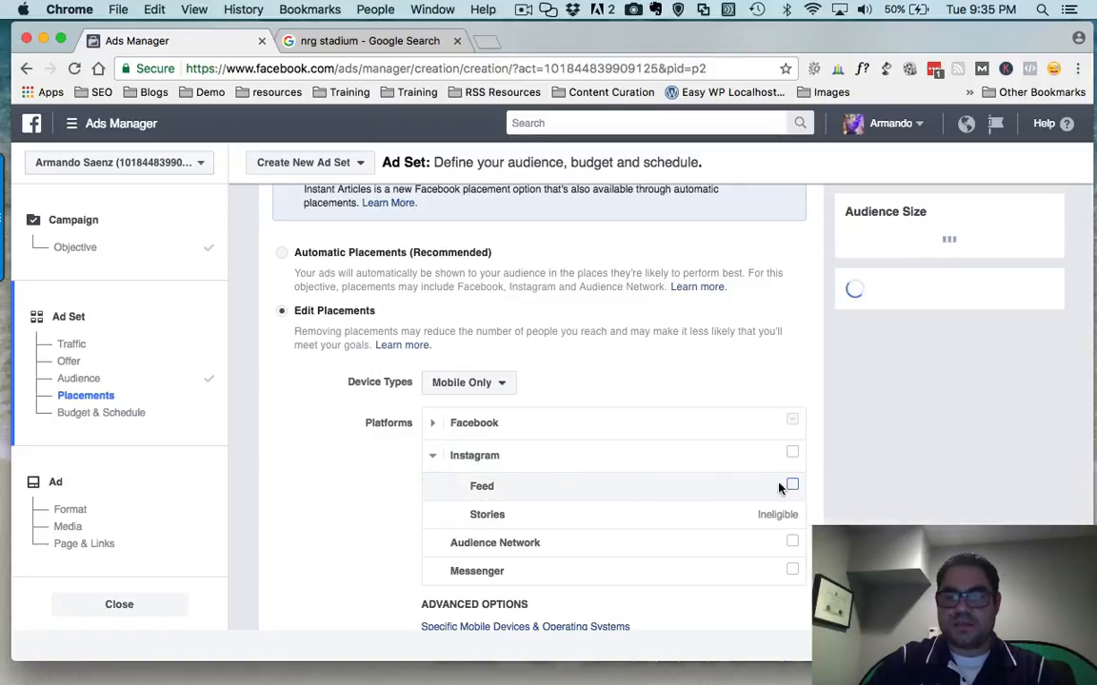
click(433, 423)
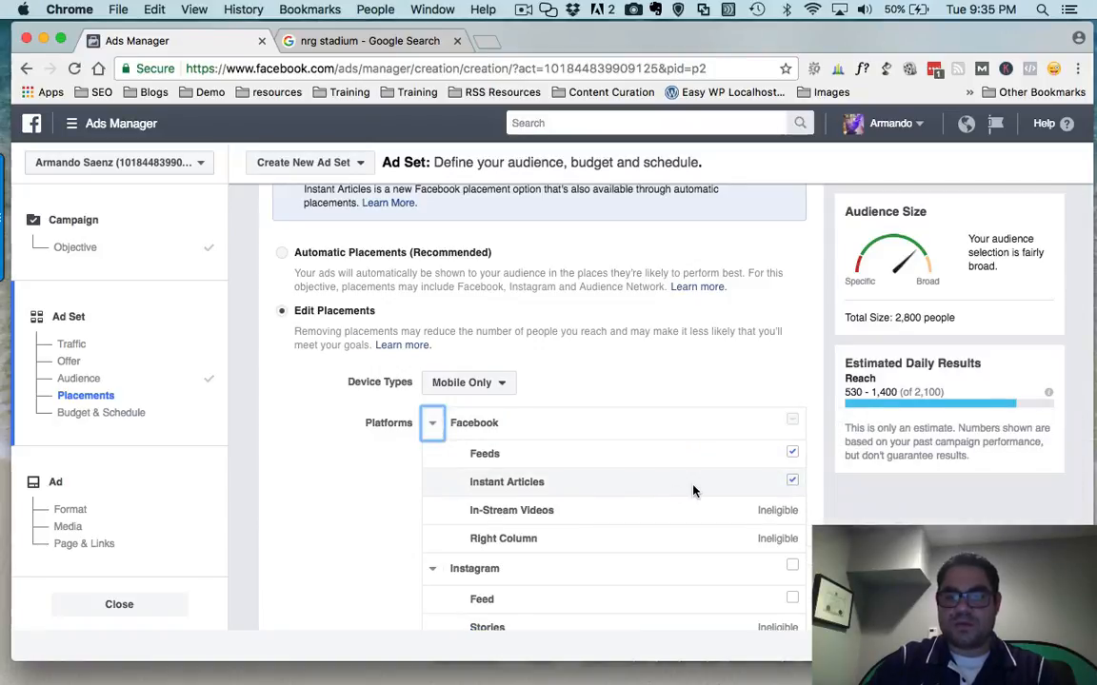
click(791, 482)
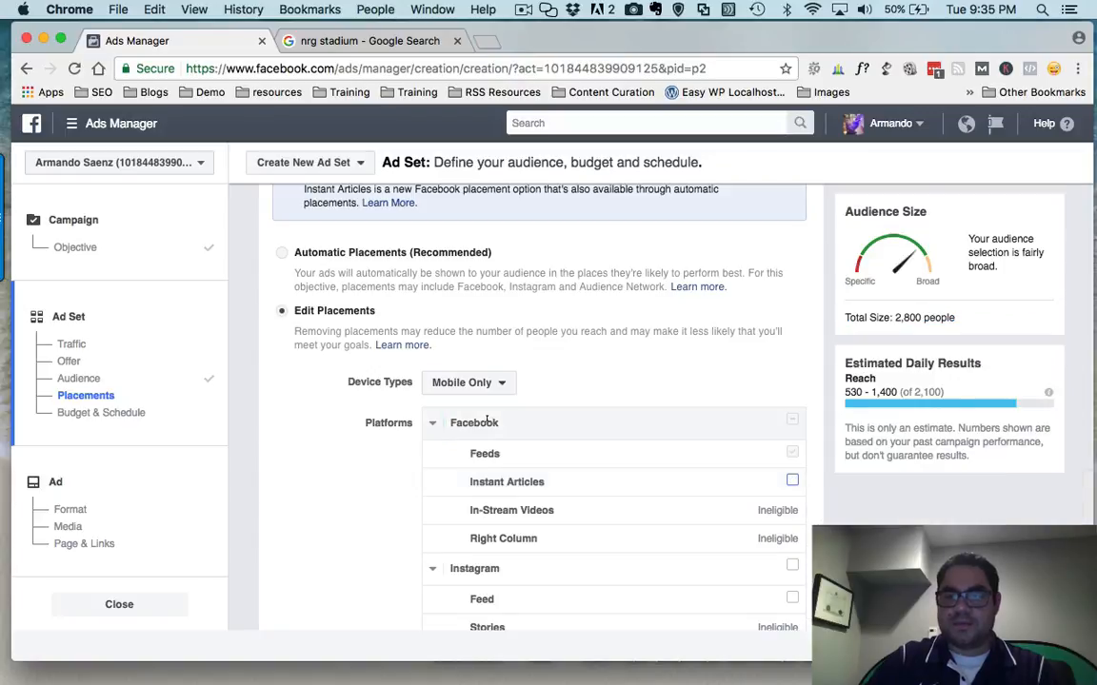
click(430, 430)
Step: Set the ad set's daily budget to $5.00
scroll(310, 455, down, 5)
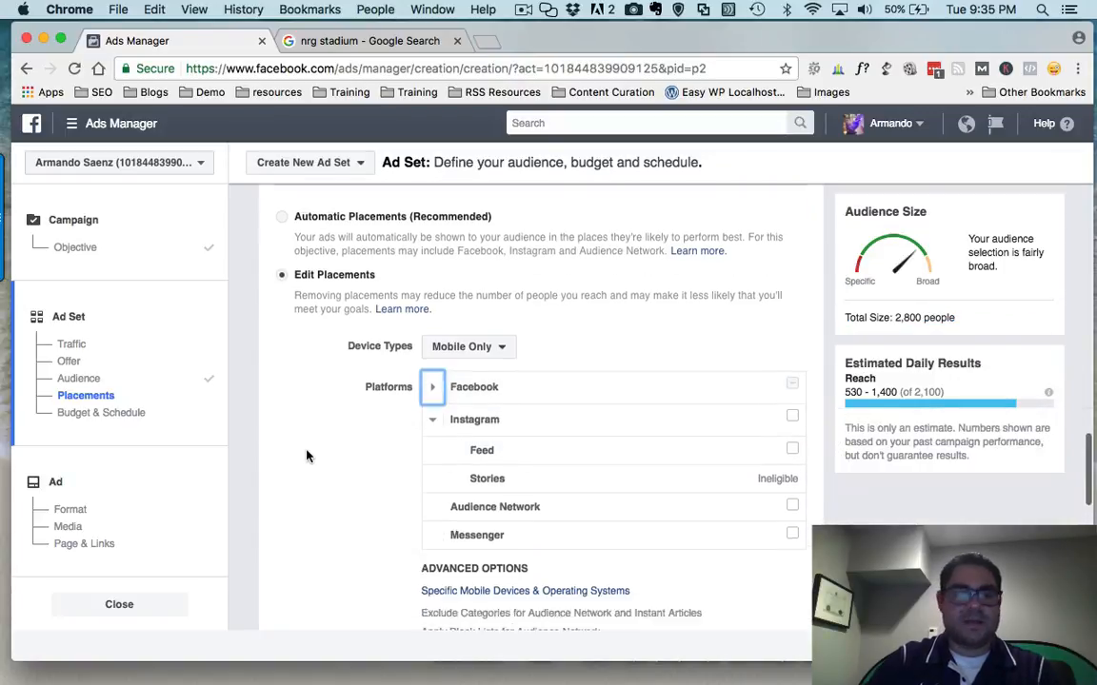
scroll(306, 457, down, 3)
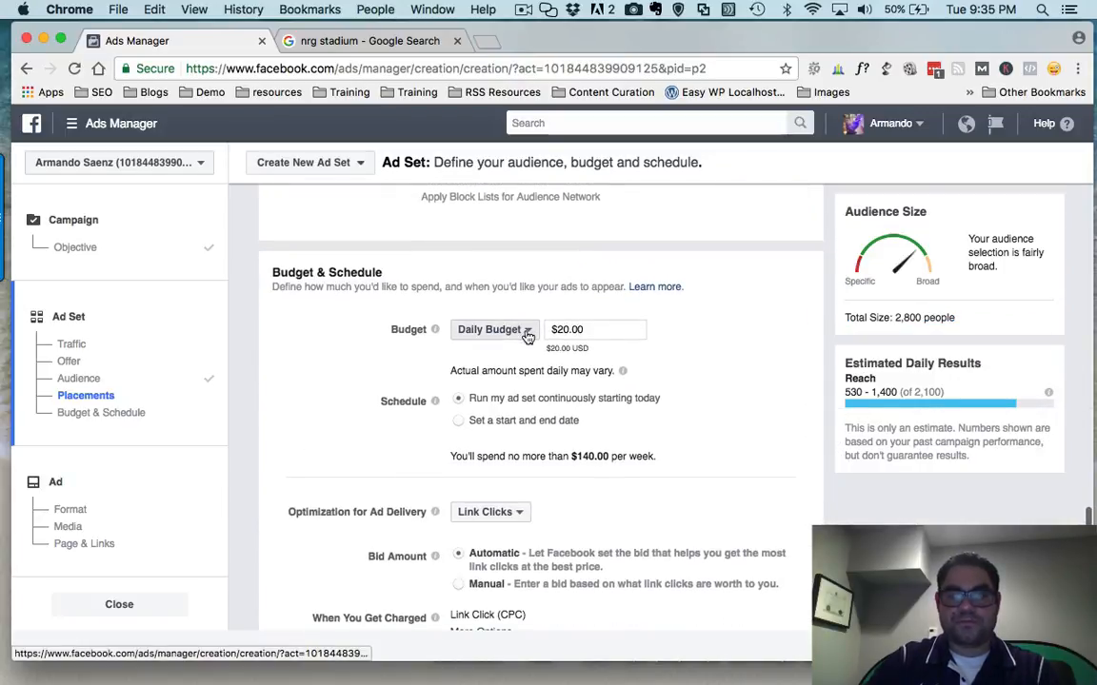
click(561, 329)
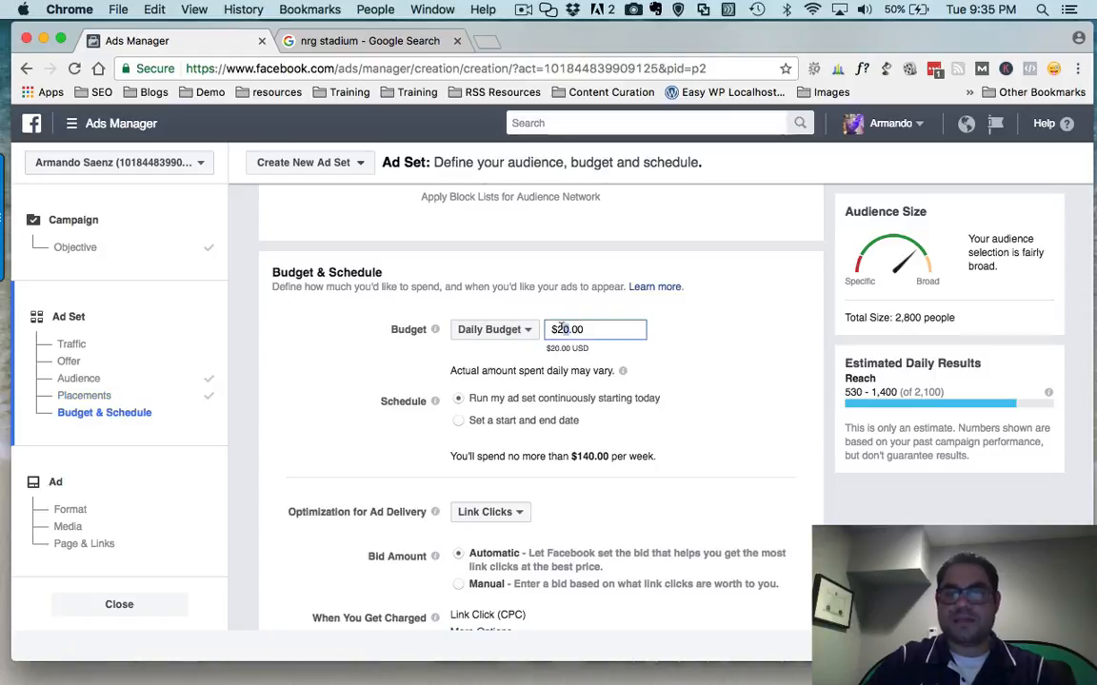
text(5)
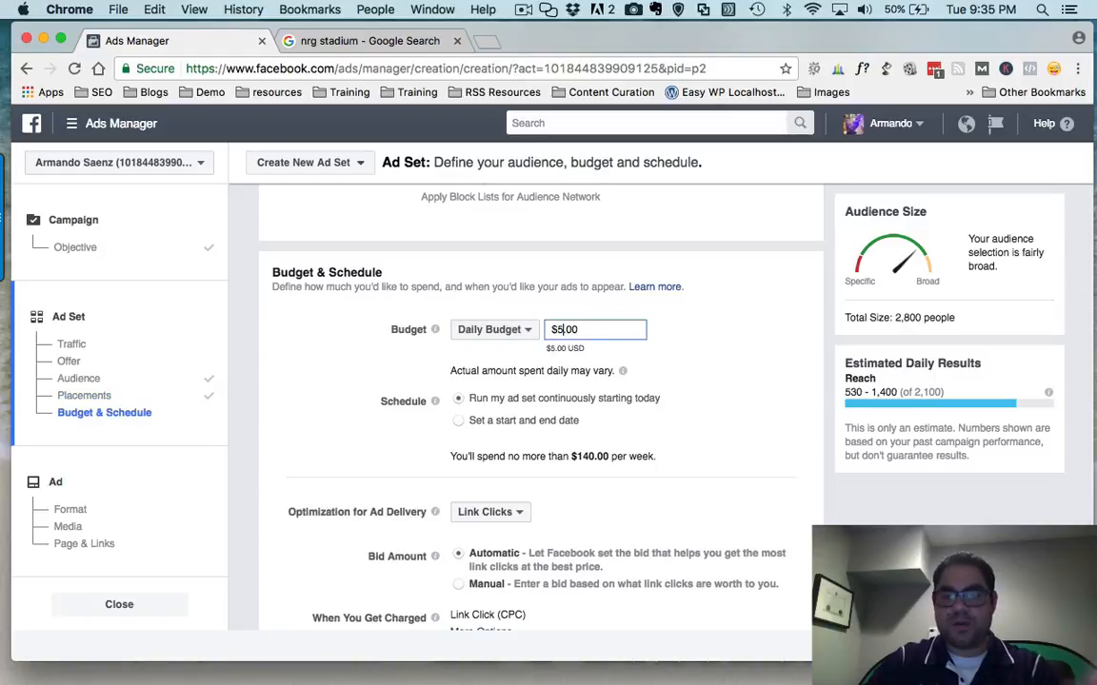
click(717, 365)
Step: Review the schedule, optimization and bidding settings, and continue to the ad creation stage
scroll(717, 365, down, 1)
scroll(716, 366, down, 2)
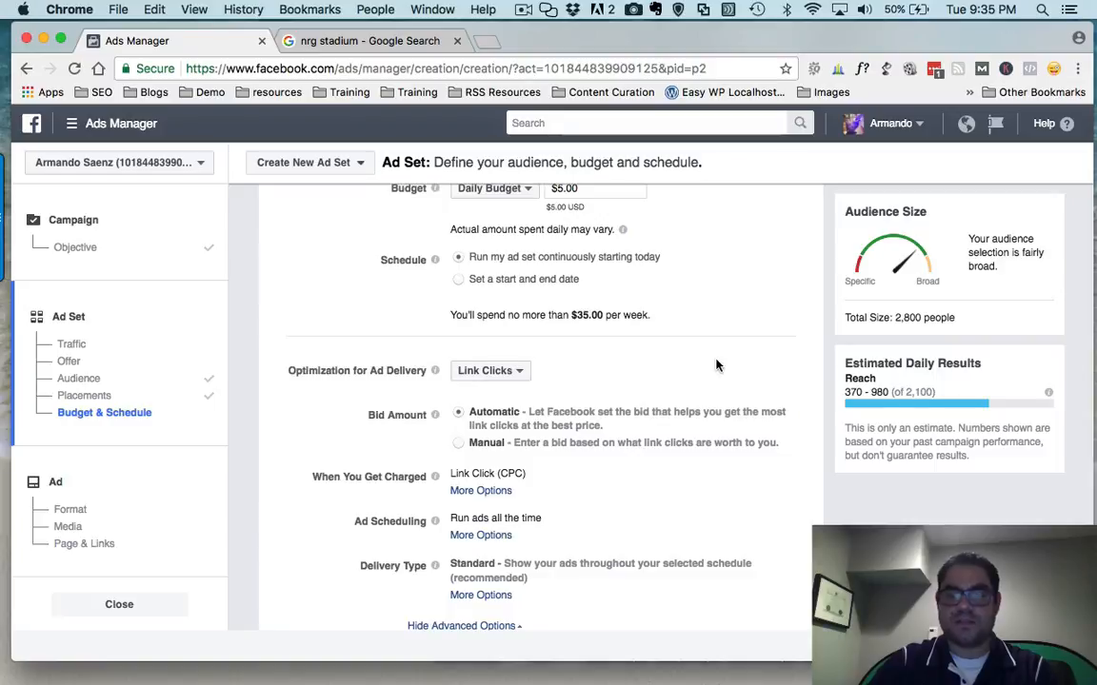
scroll(716, 365, down, 1)
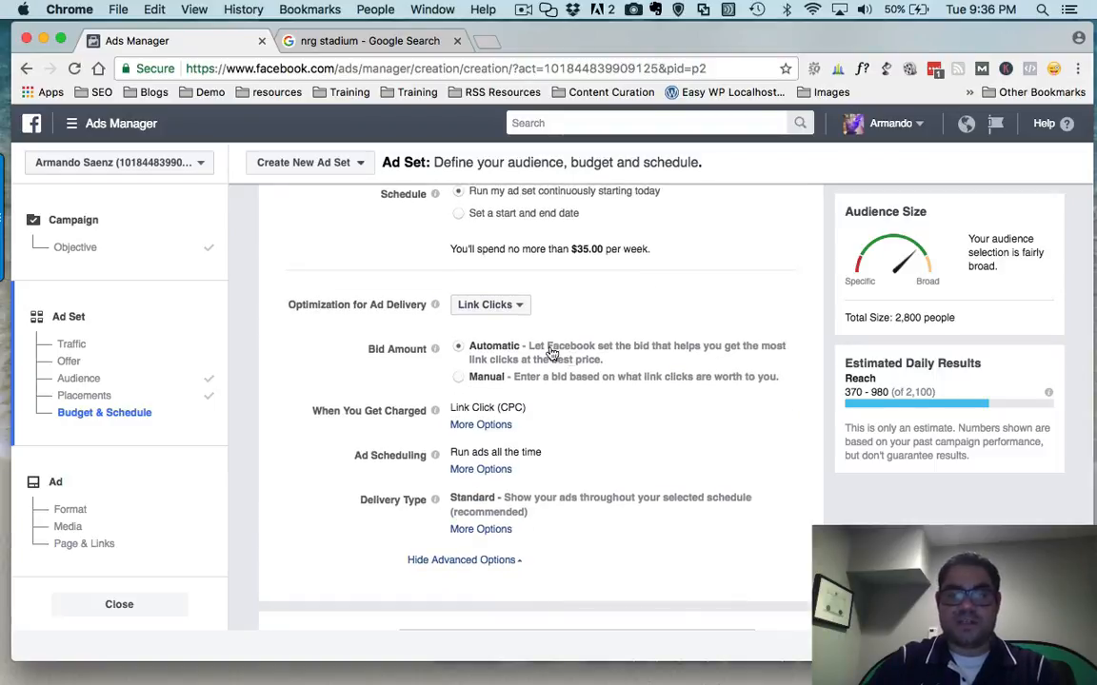
scroll(400, 453, down, 1)
scroll(400, 453, down, 1)
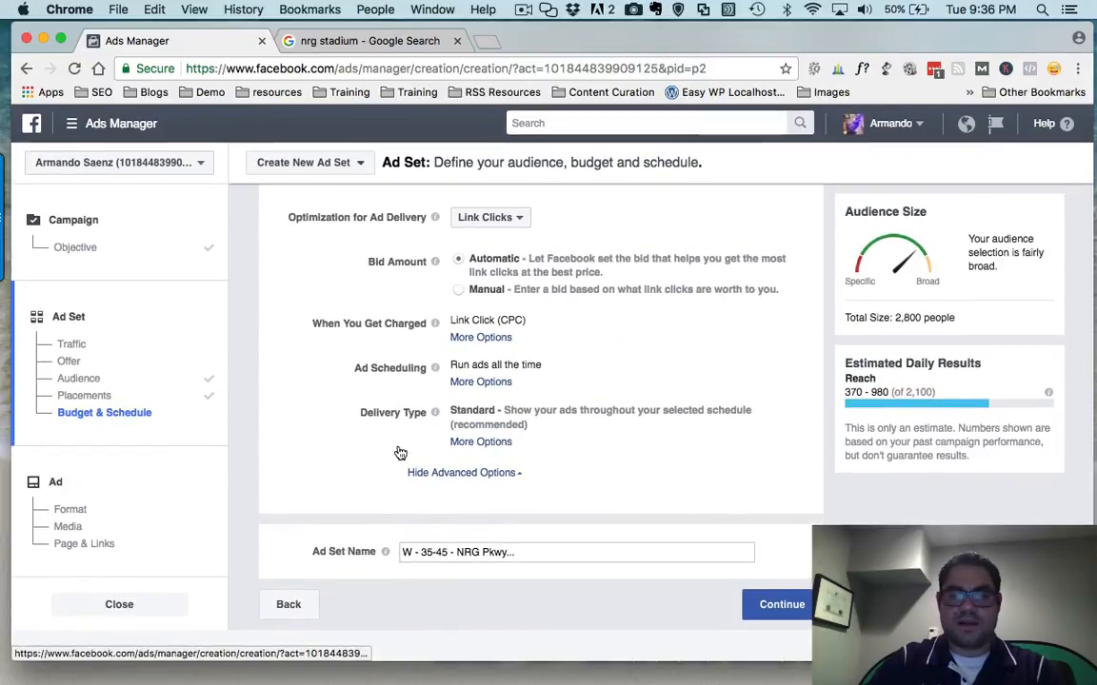
click(790, 605)
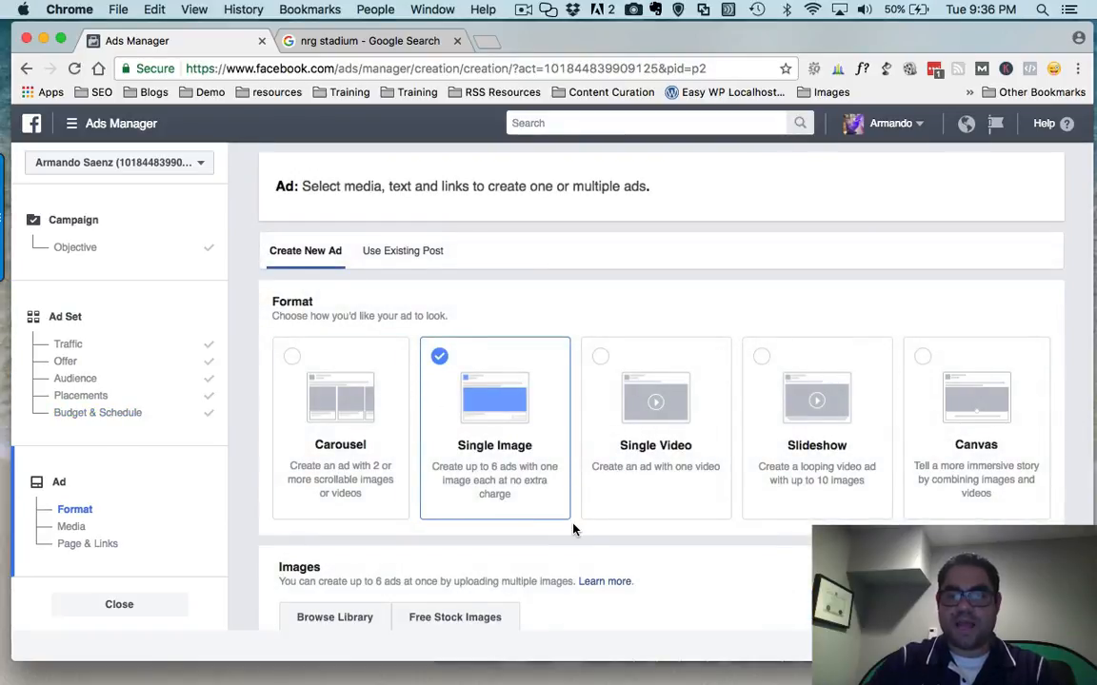
Step: Search the free stock images for "rodeo" and use the photo of a rider on a horse rounding a barrel as the ad image
scroll(575, 528, down, 5)
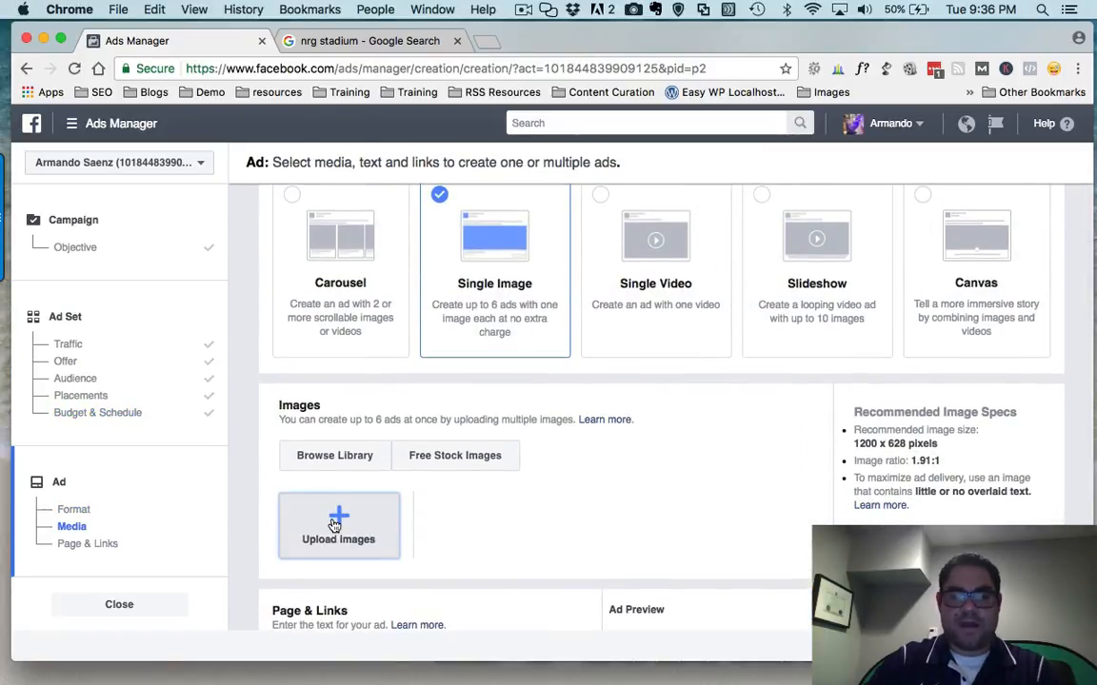
click(335, 525)
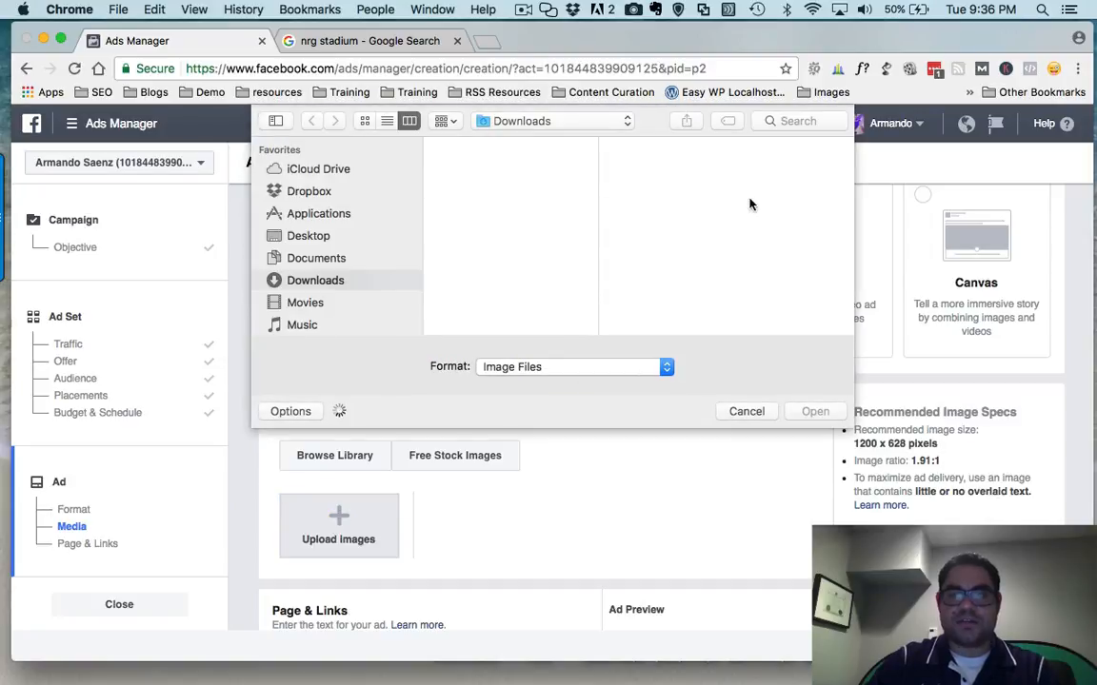
click(744, 411)
click(334, 456)
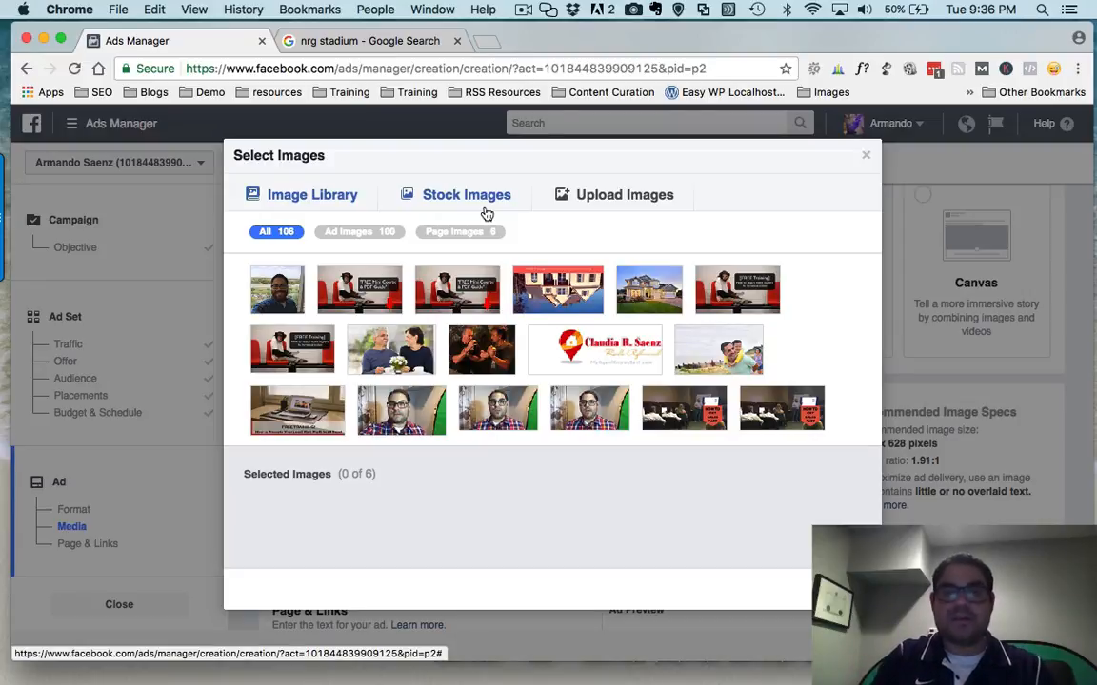
click(487, 214)
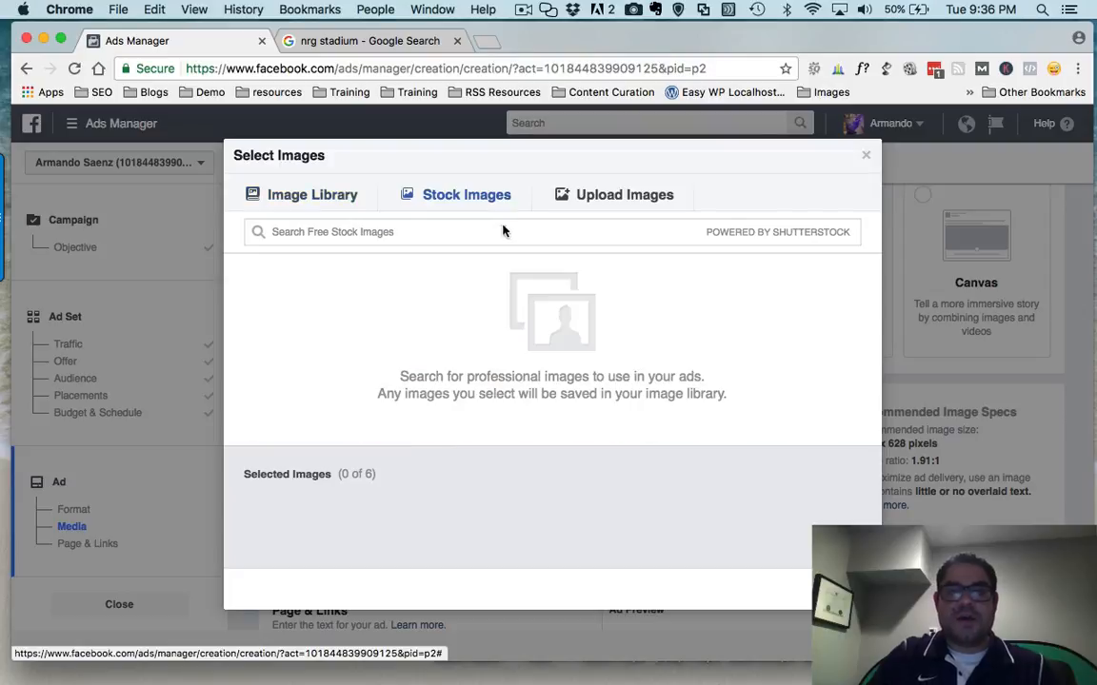
click(502, 230)
text(rodeo)
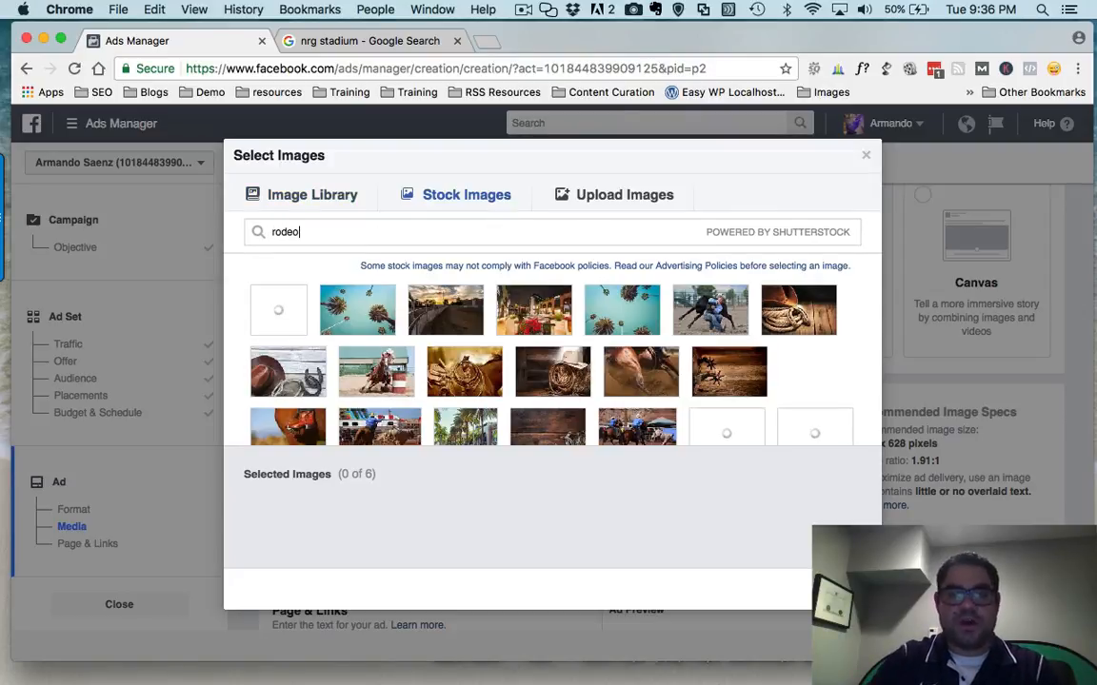
mouse_move(382, 368)
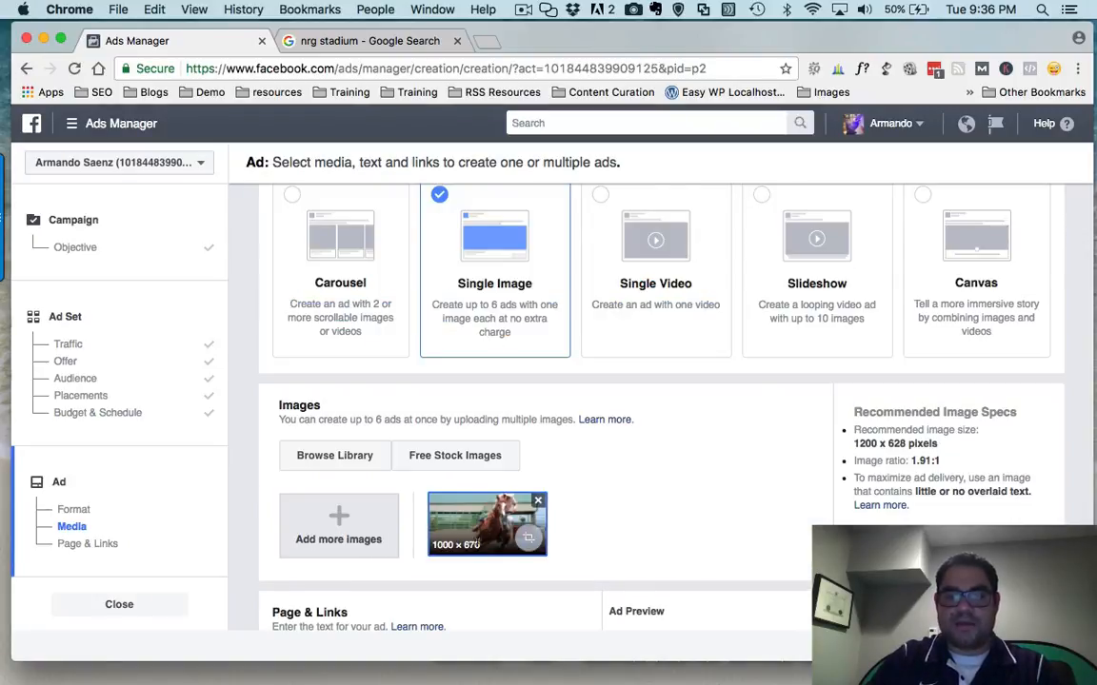
Step: Examine the ad's Page & Links settings and its Mobile News Feed preview
scroll(476, 543, down, 5)
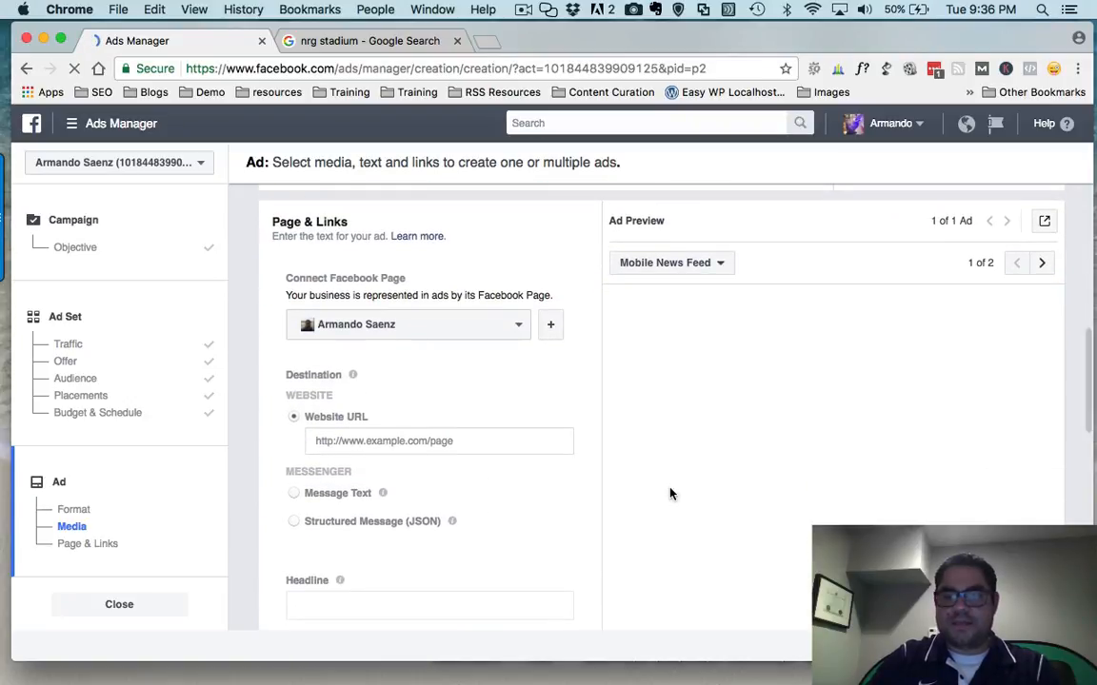
scroll(670, 493, down, 1)
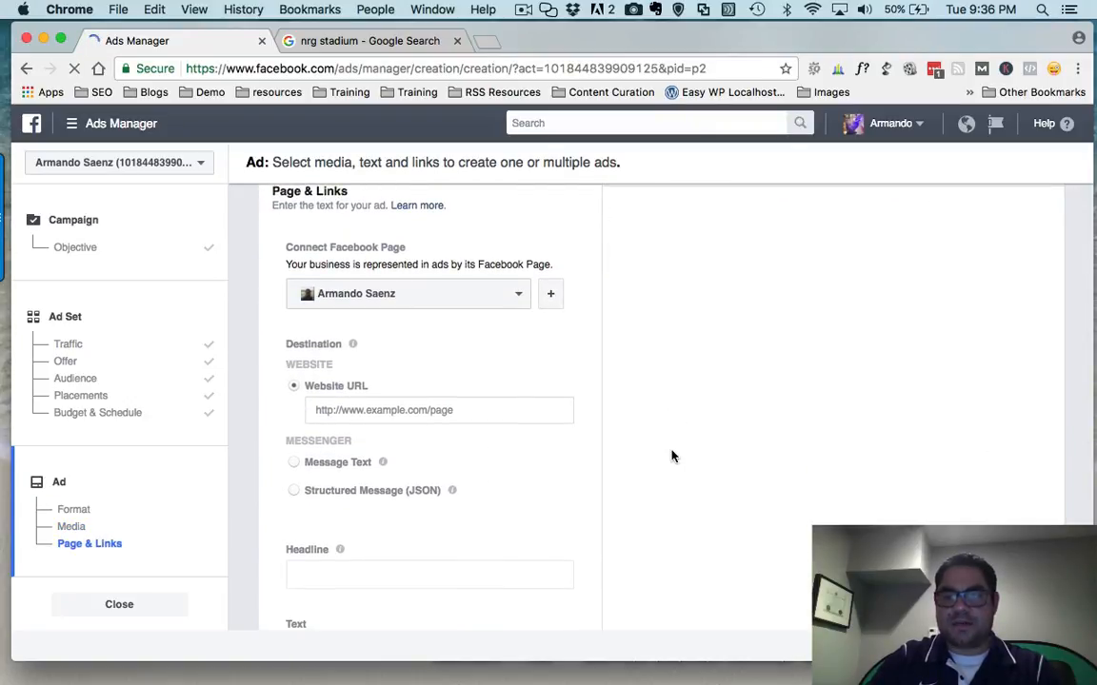
scroll(671, 457, up, 1)
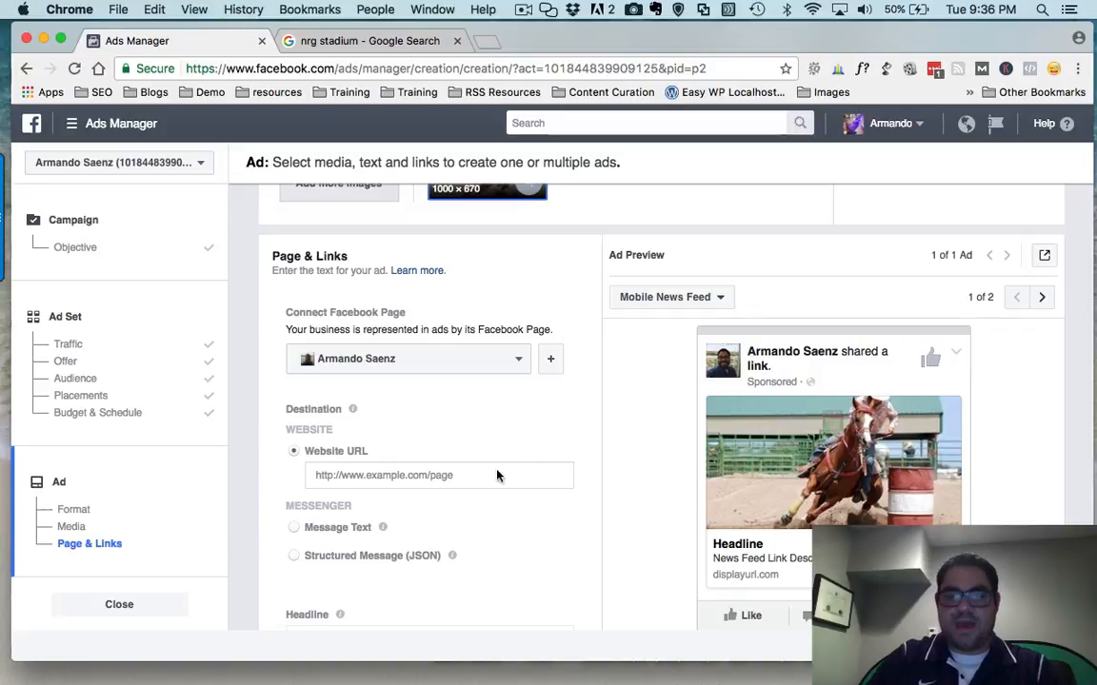